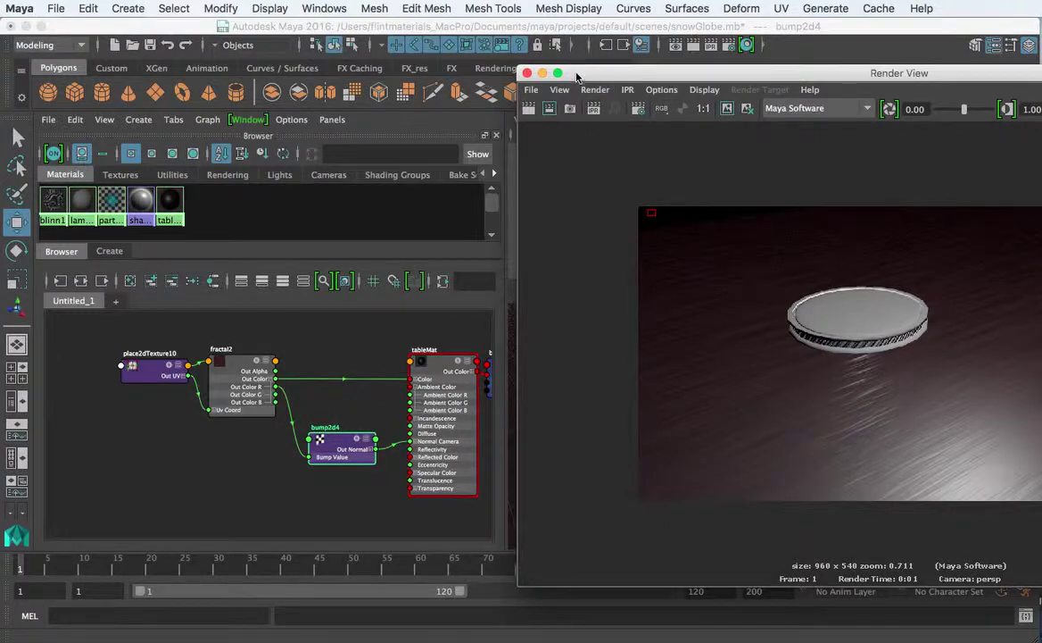
Step: Close the Render View and spread place2dTexture10, fractal2 and bump2d4 apart in the tableMat node graph
left_click_drag(582, 75, 942, 357)
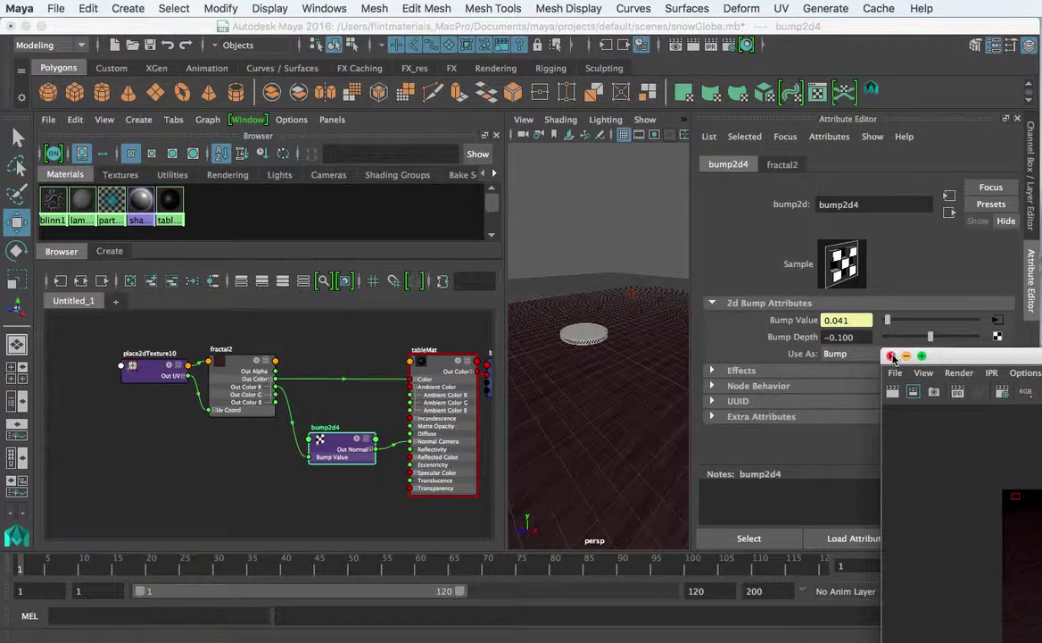
left_click(890, 356)
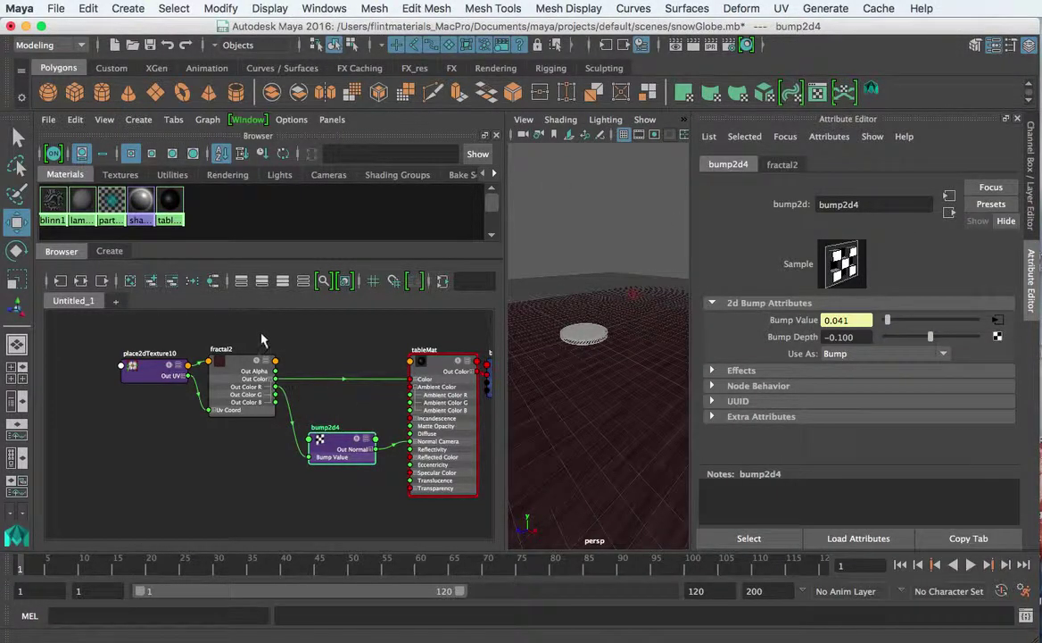
left_click_drag(254, 299, 109, 378)
left_click_drag(232, 379, 186, 364)
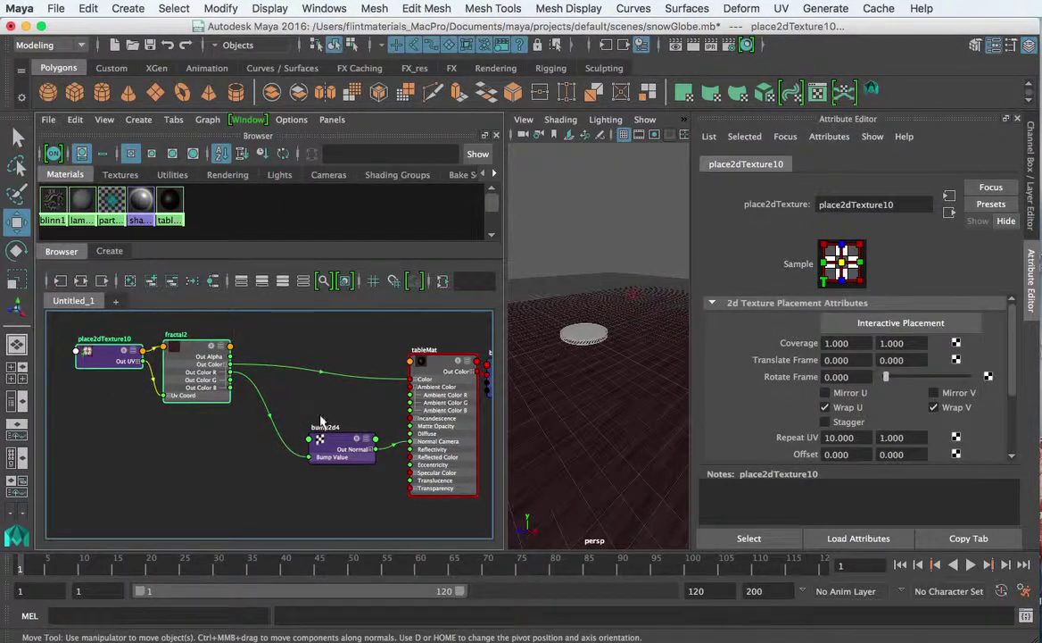
left_click_drag(322, 422, 338, 429)
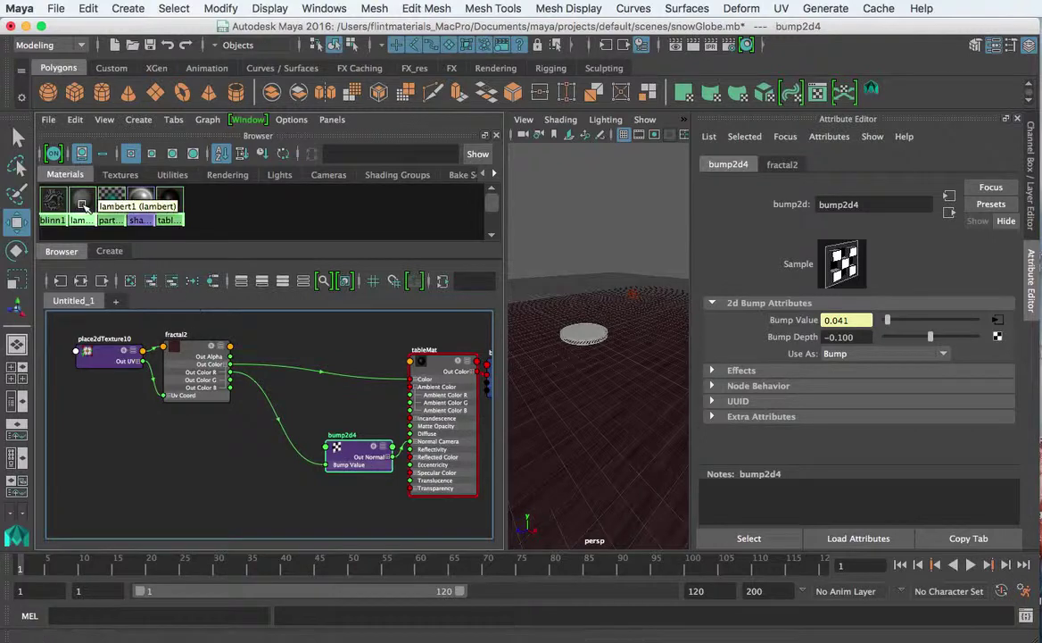
Step: Search the node creation list for "multiply" and create a Multiply Divide node
left_click(63, 253)
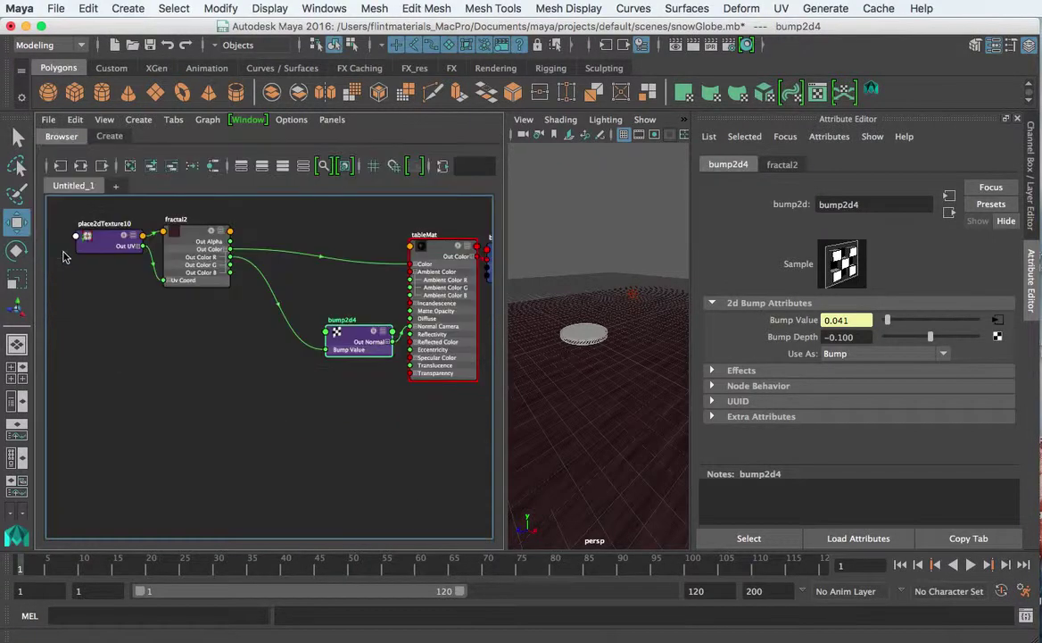
left_click(67, 128)
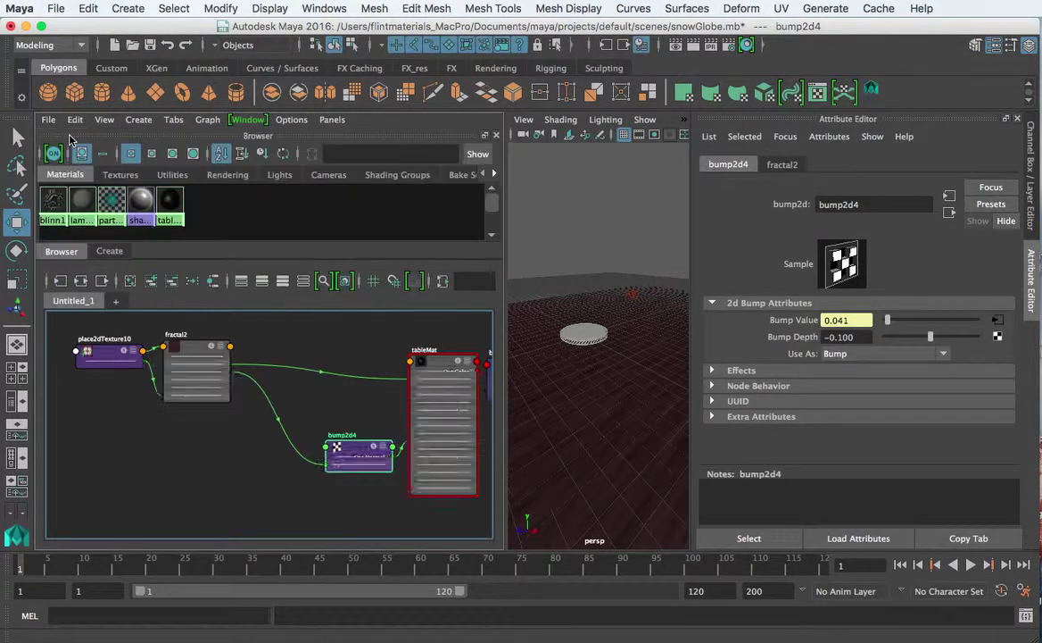
left_click(110, 251)
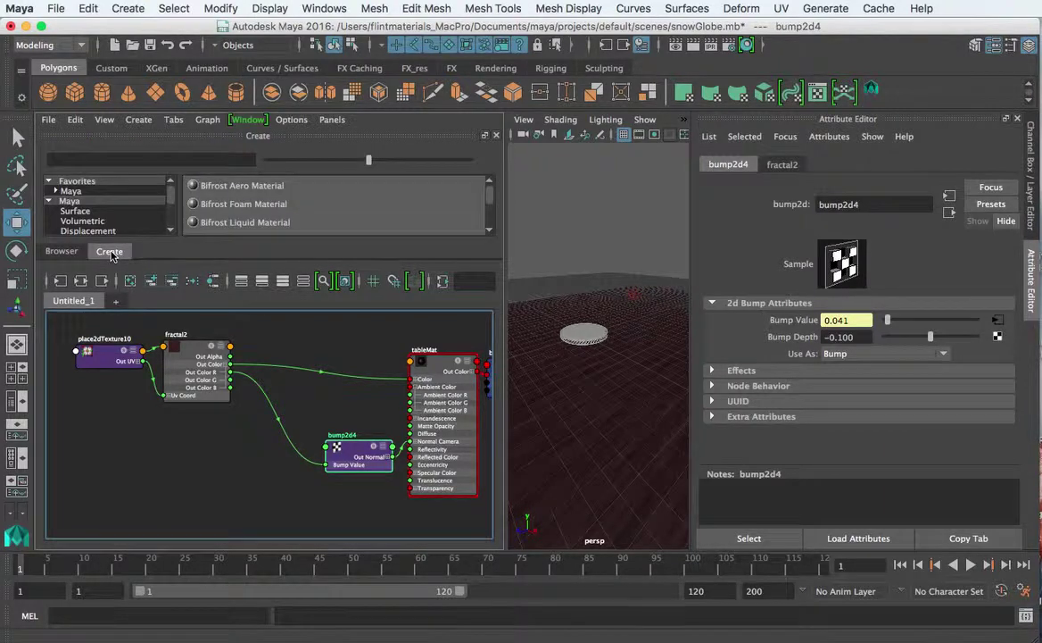
left_click(187, 163)
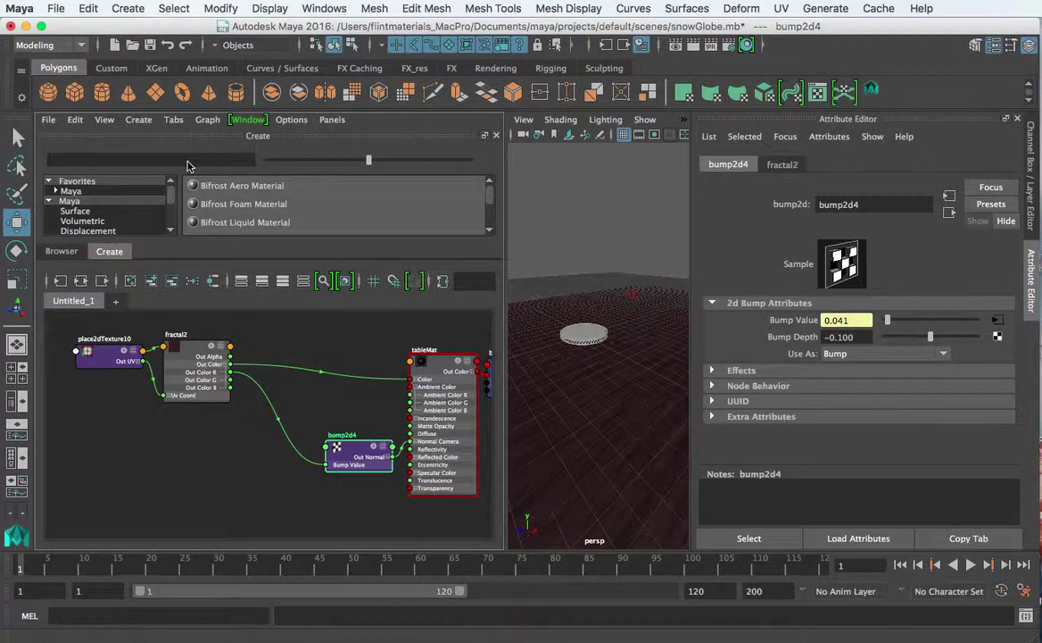
type("multiply")
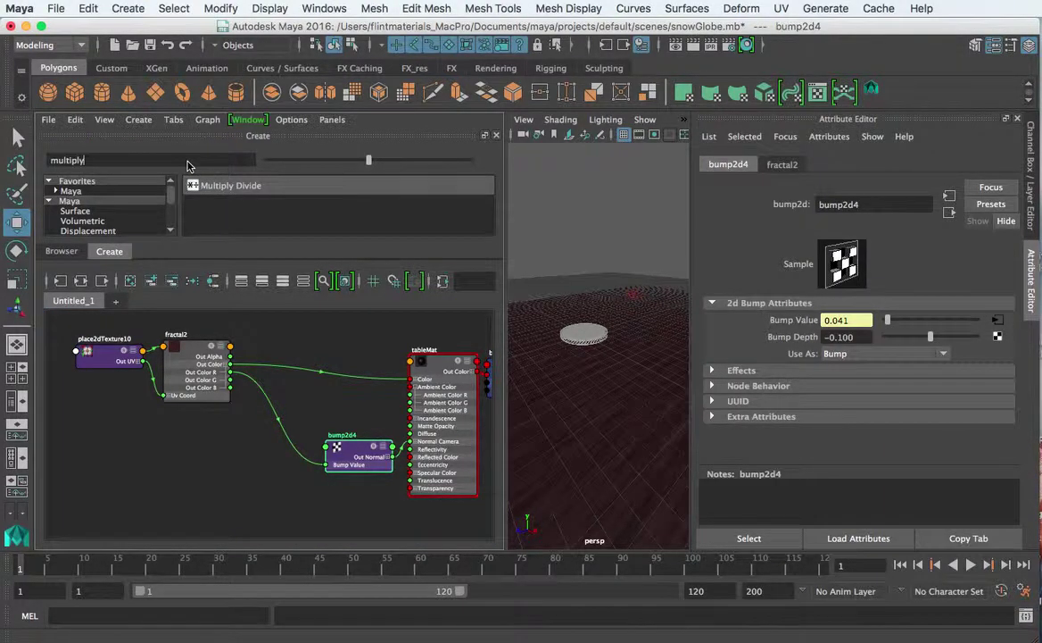
left_click(216, 187)
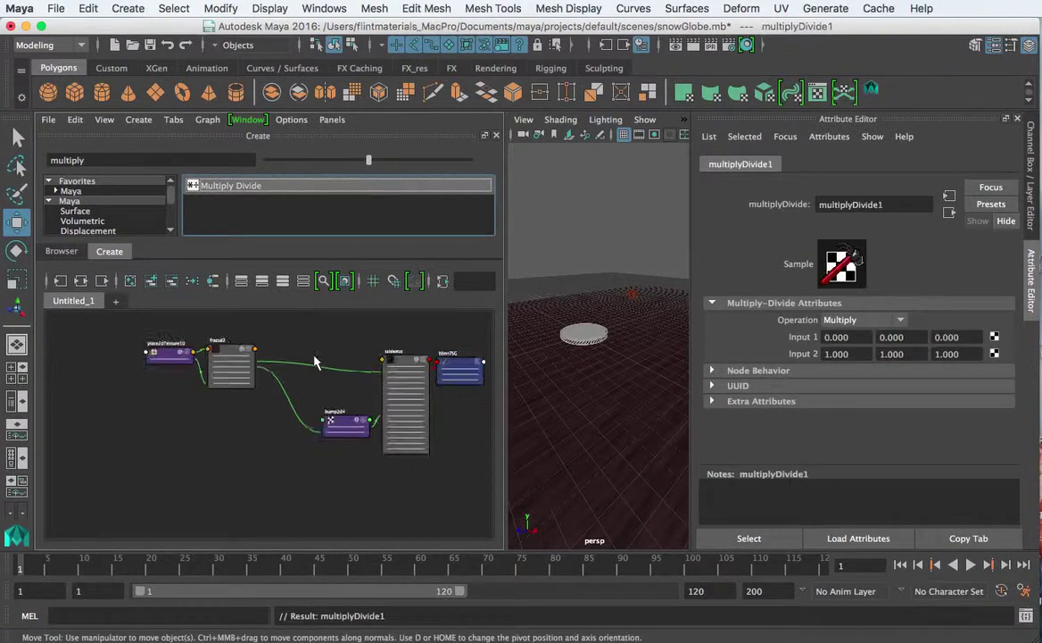
Step: Move the multiplyDivide1 node from the far end of the graph to just below fractal2
scroll(386, 387, "down", 3)
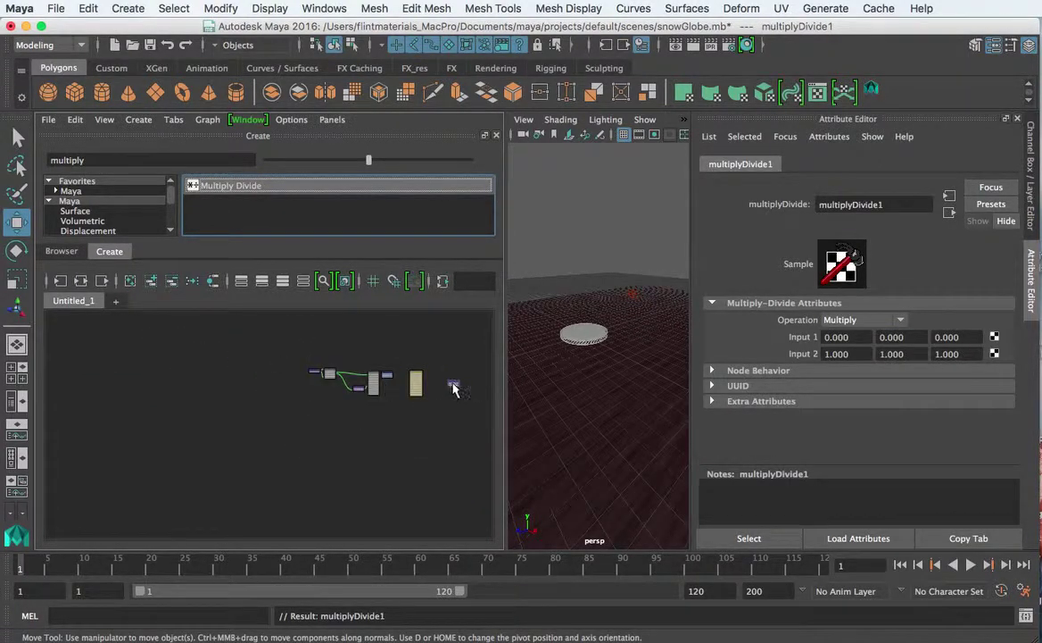
left_click_drag(454, 387, 273, 382)
scroll(304, 389, "up", 3)
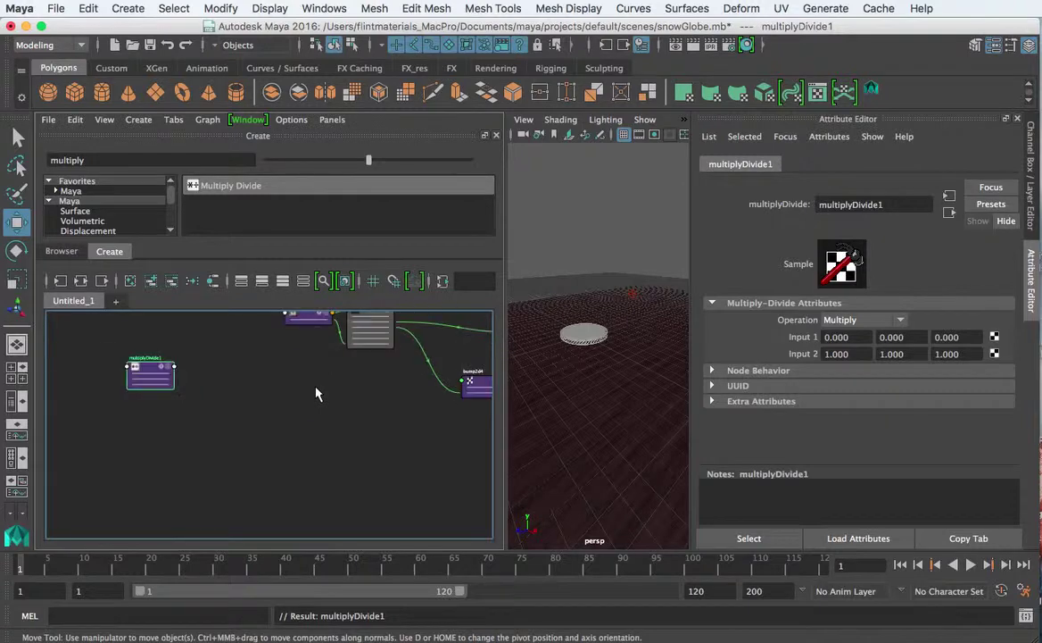
mouse_move(316, 394)
middle_mouse_down()
mouse_move(307, 425)
mouse_move(256, 482)
mouse_move(78, 461)
middle_mouse_up()
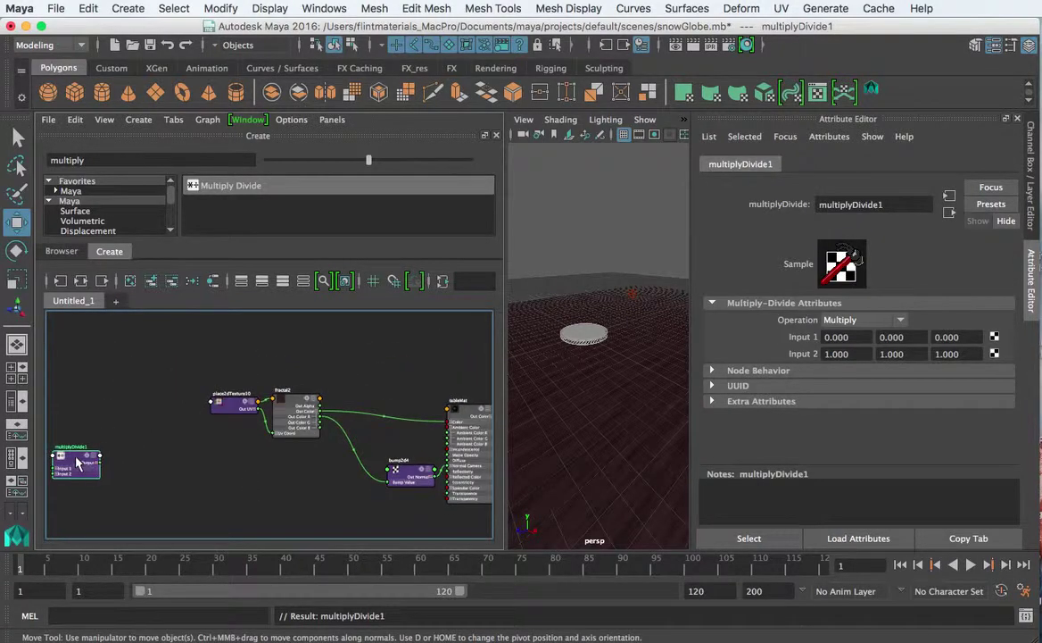
left_click_drag(78, 461, 207, 451)
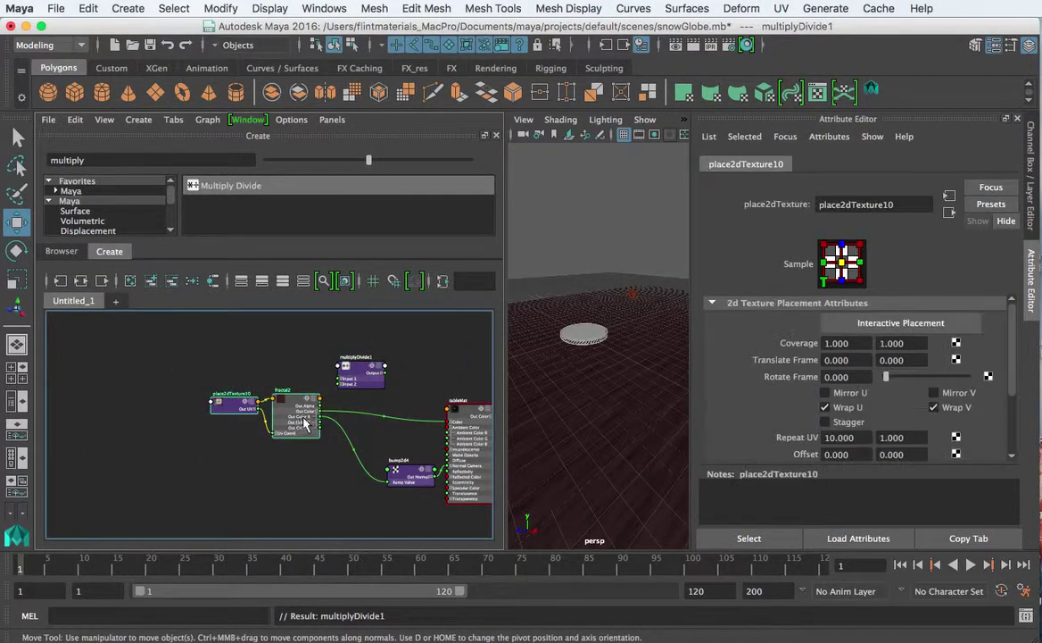
middle_click_drag(304, 423, 233, 396)
scroll(258, 402, "up", 3)
scroll(273, 402, "down", 1)
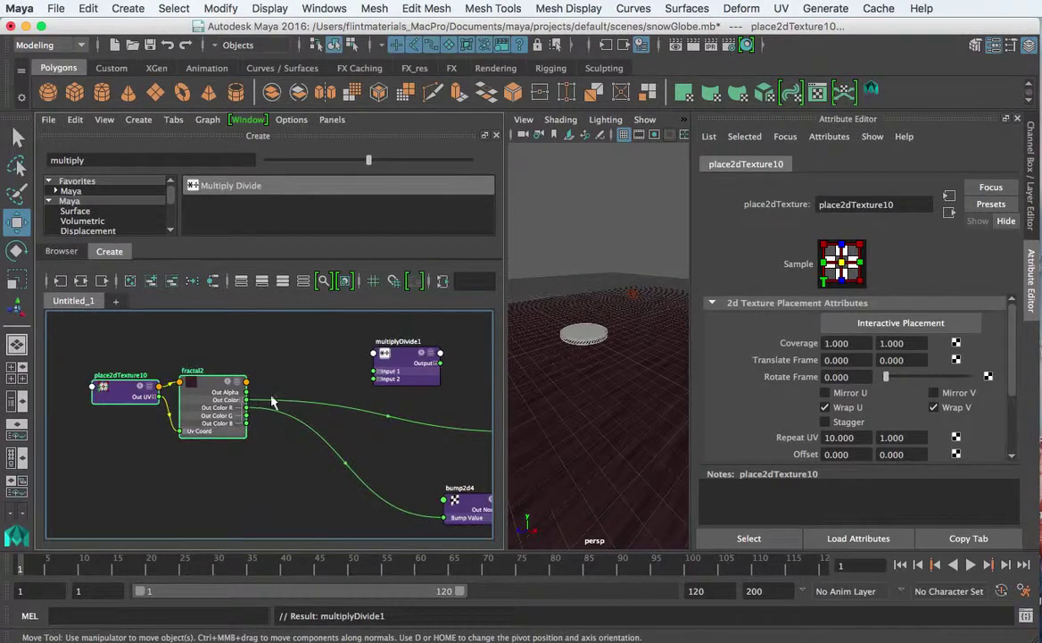
left_click_drag(404, 366, 288, 478)
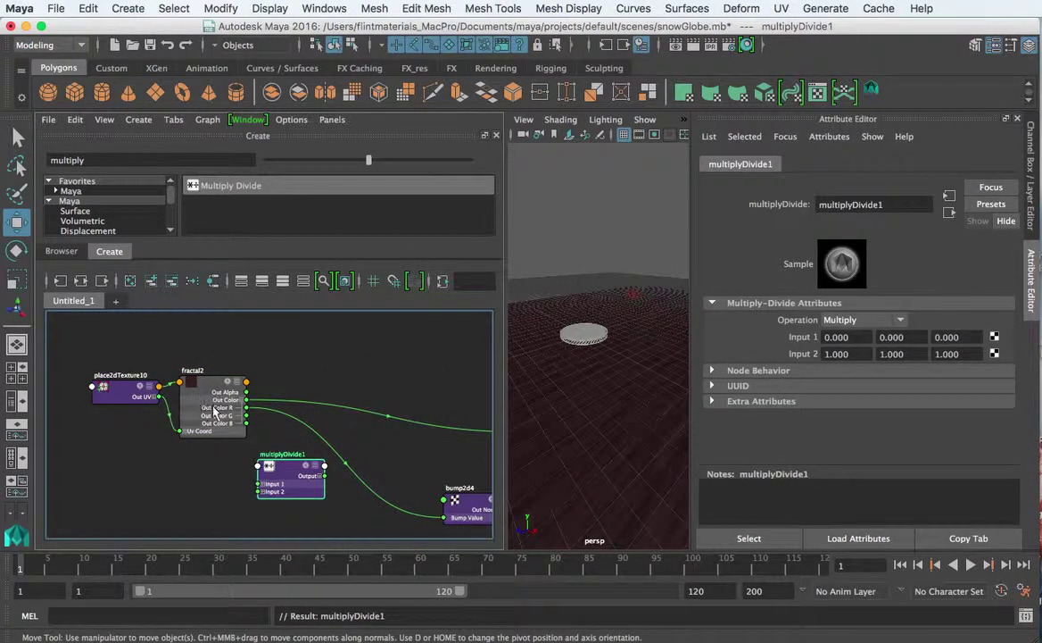
left_click_drag(267, 442, 280, 415)
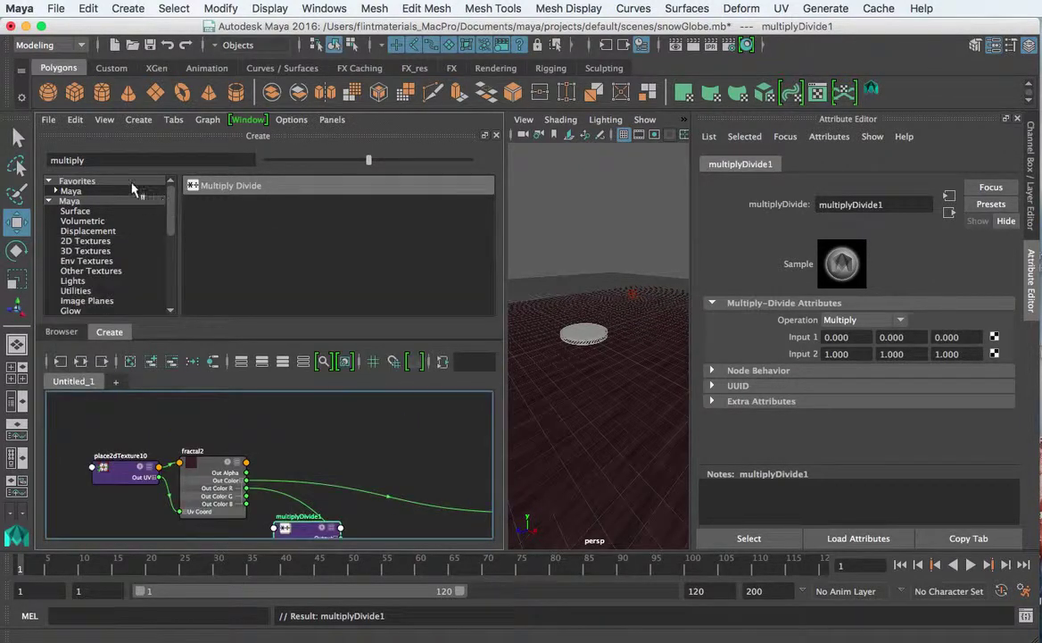
Step: Search the node creation list for "grid" and create a Grid texture node
double_click(67, 160)
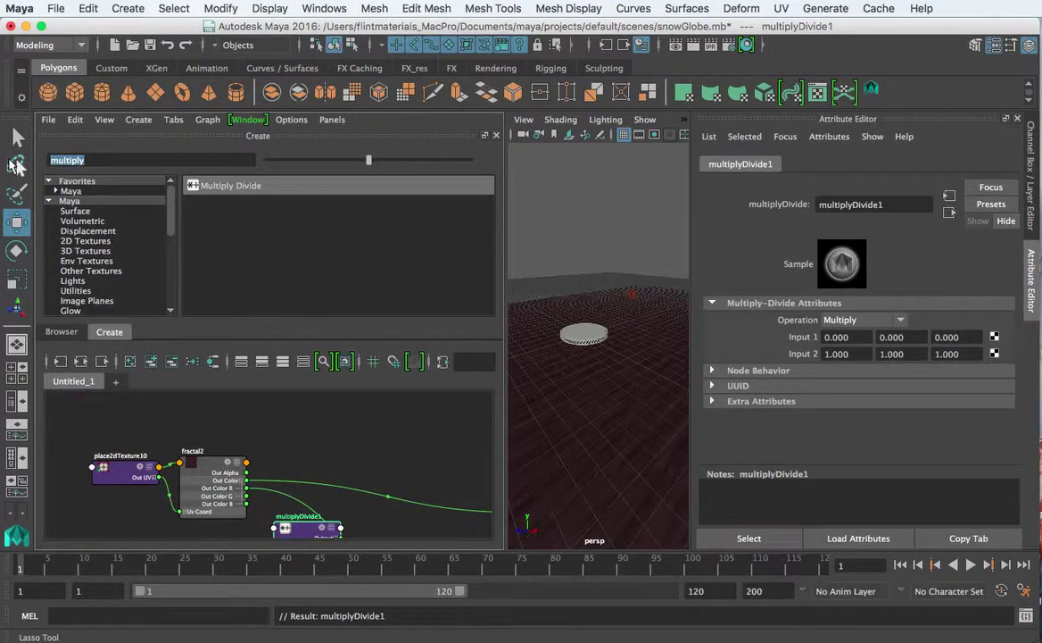
type("grid")
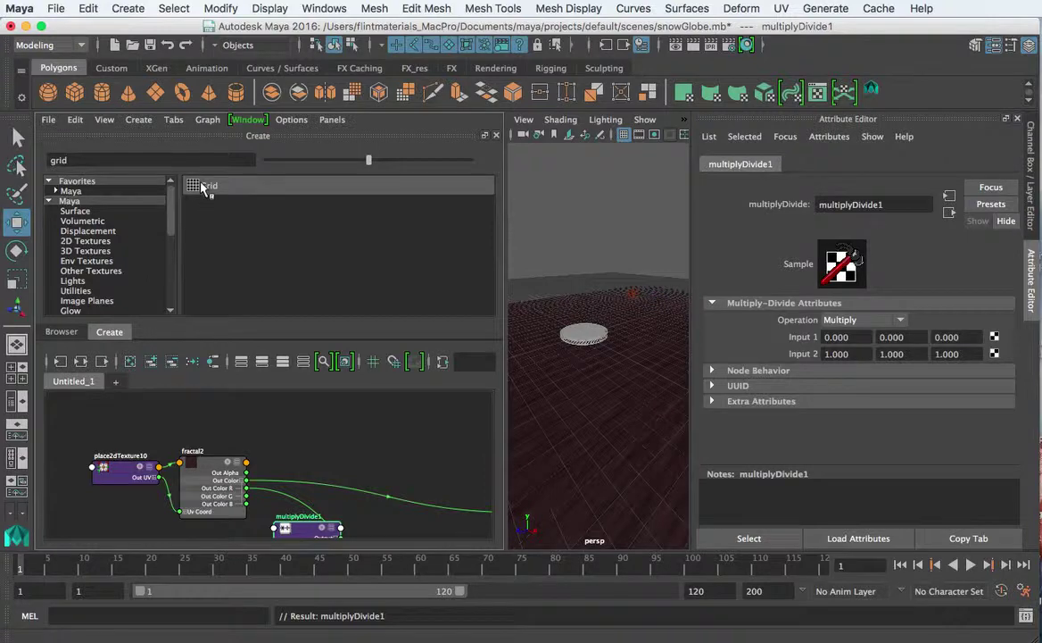
left_click(204, 188)
Step: Move the multiplyDivide1 node clear of place2dTexture11, below place2dTexture10 and fractal2
scroll(342, 422, "down", 3)
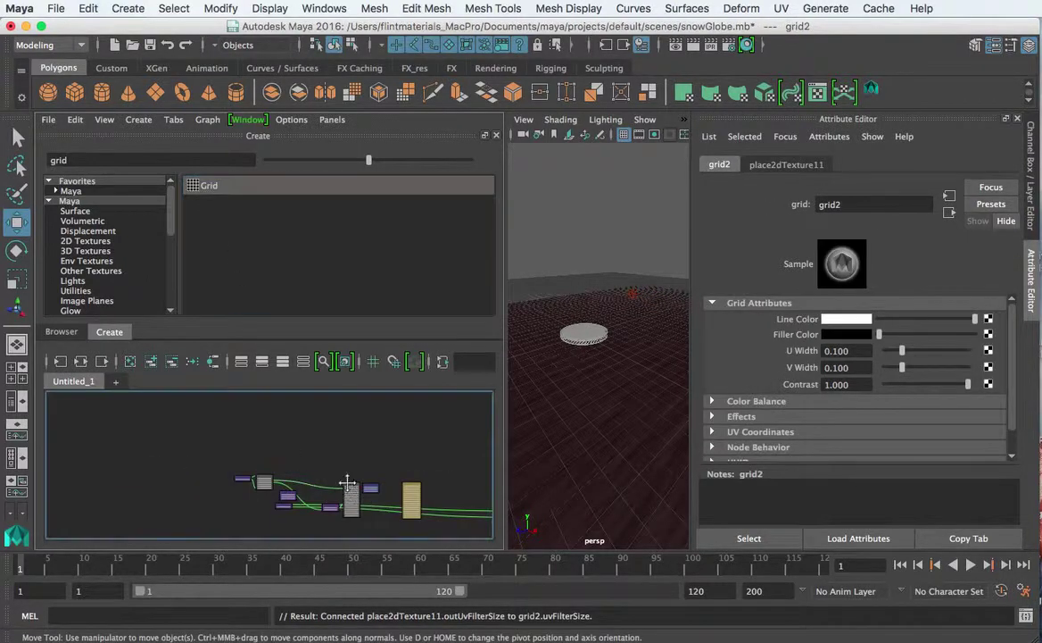
scroll(344, 435, "up", 5)
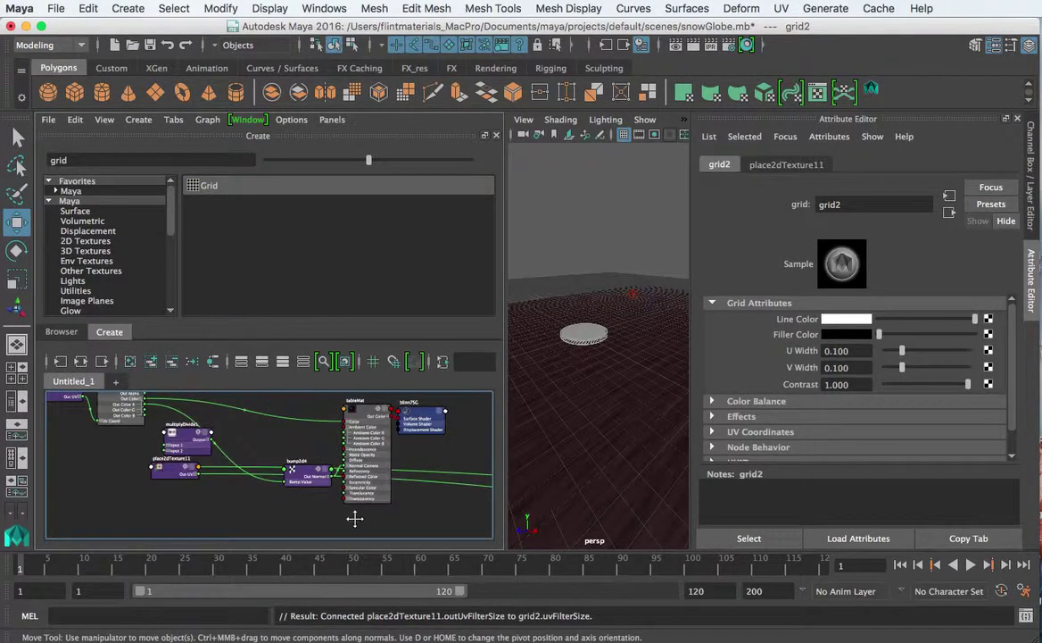
scroll(355, 522, "down", 3)
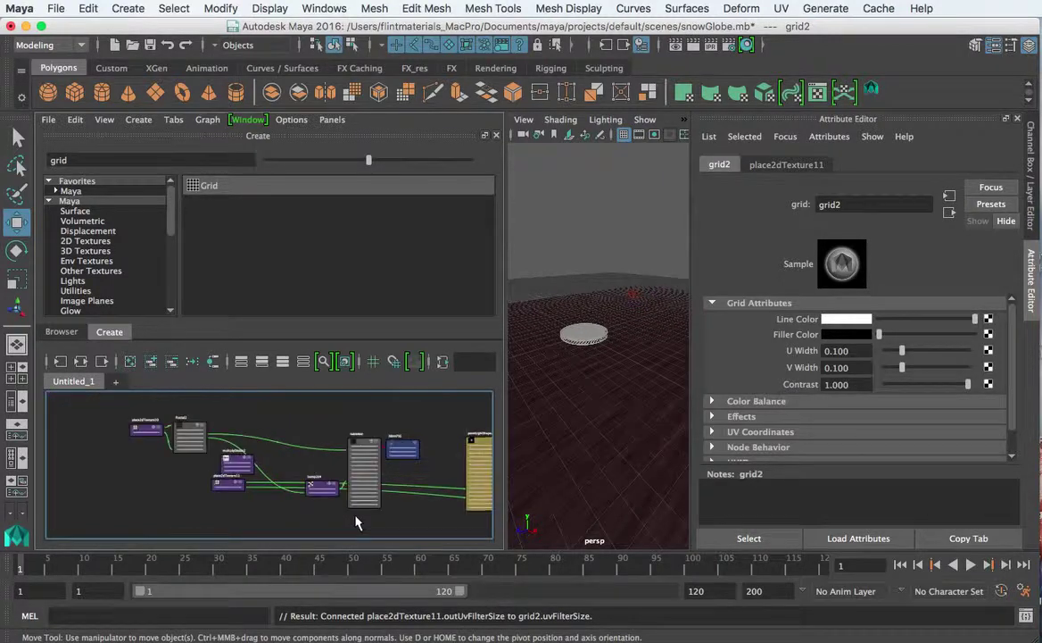
left_click_drag(234, 468, 160, 484)
scroll(235, 489, "up", 4)
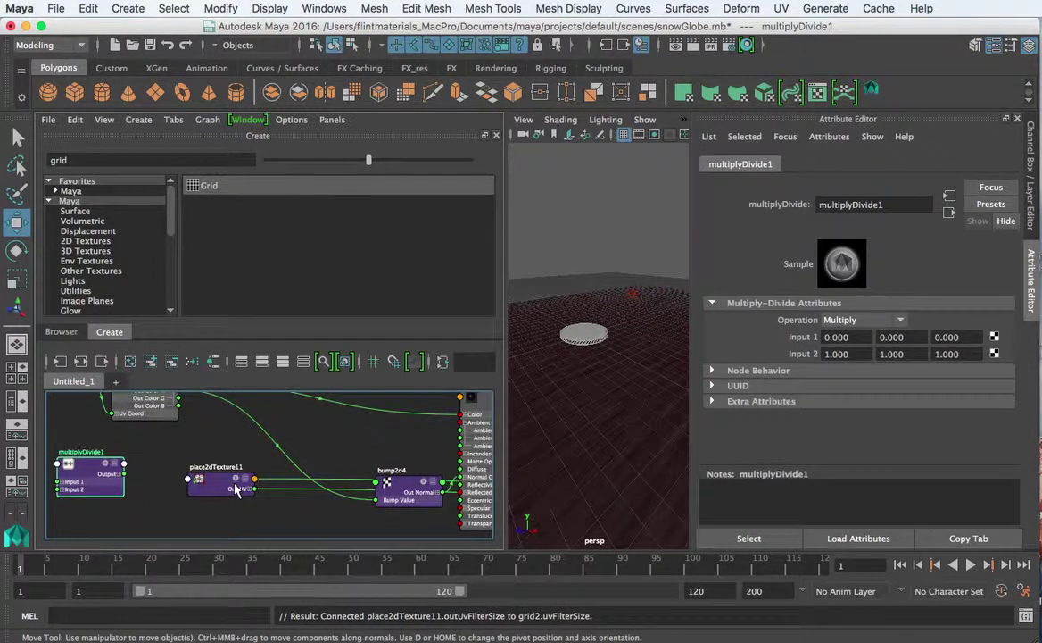
Step: Bring the grid2 node from the far end of the graph to just below bump2d4
scroll(385, 505, "down", 3)
scroll(411, 507, "up", 2)
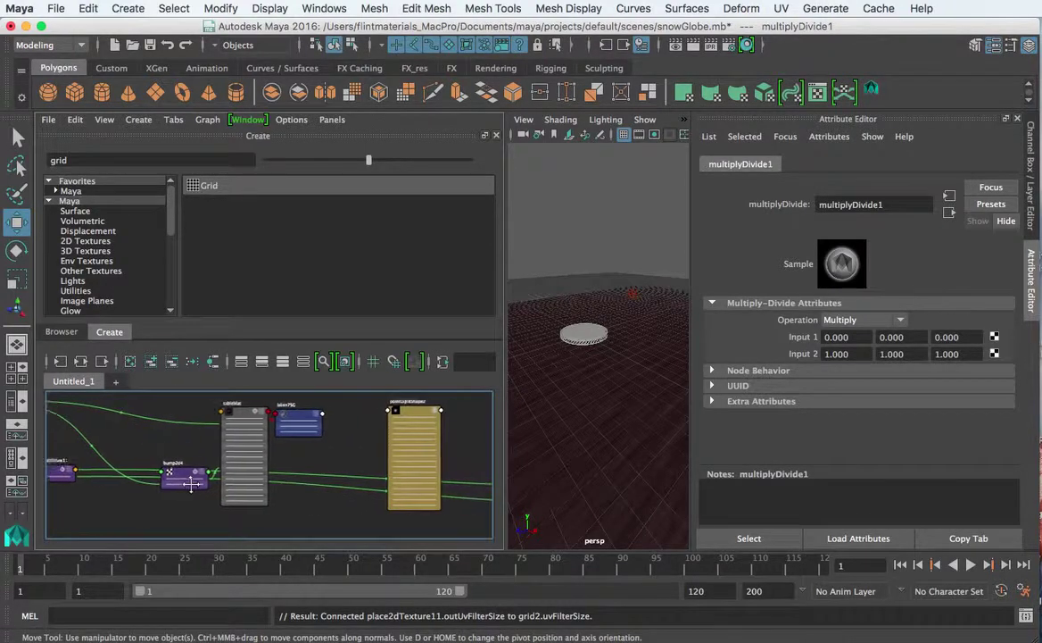
scroll(410, 507, "down", 6)
scroll(401, 493, "up", 5)
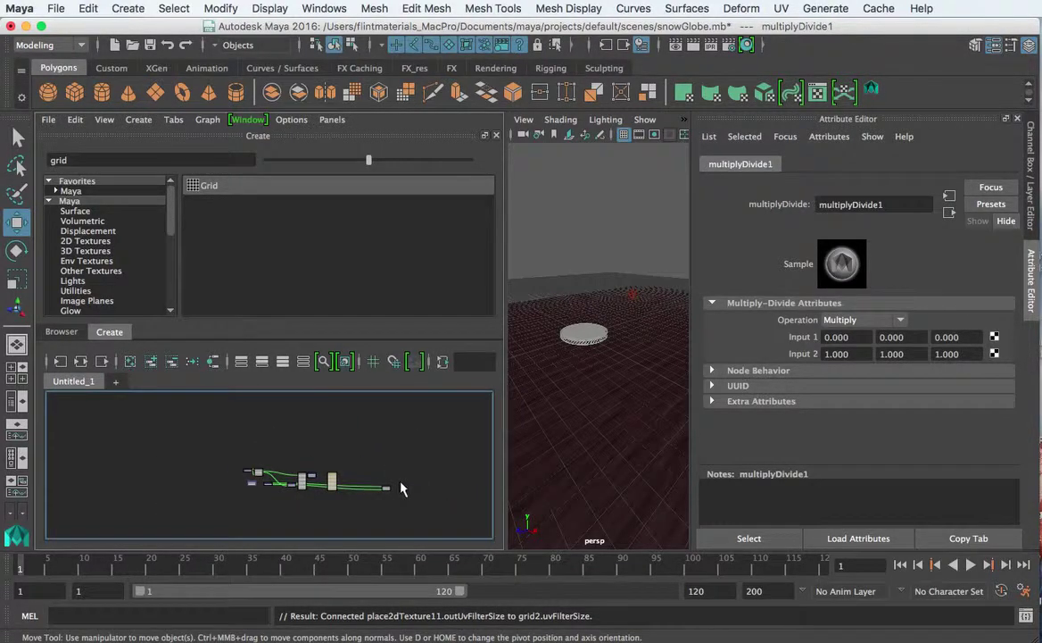
left_click(109, 521)
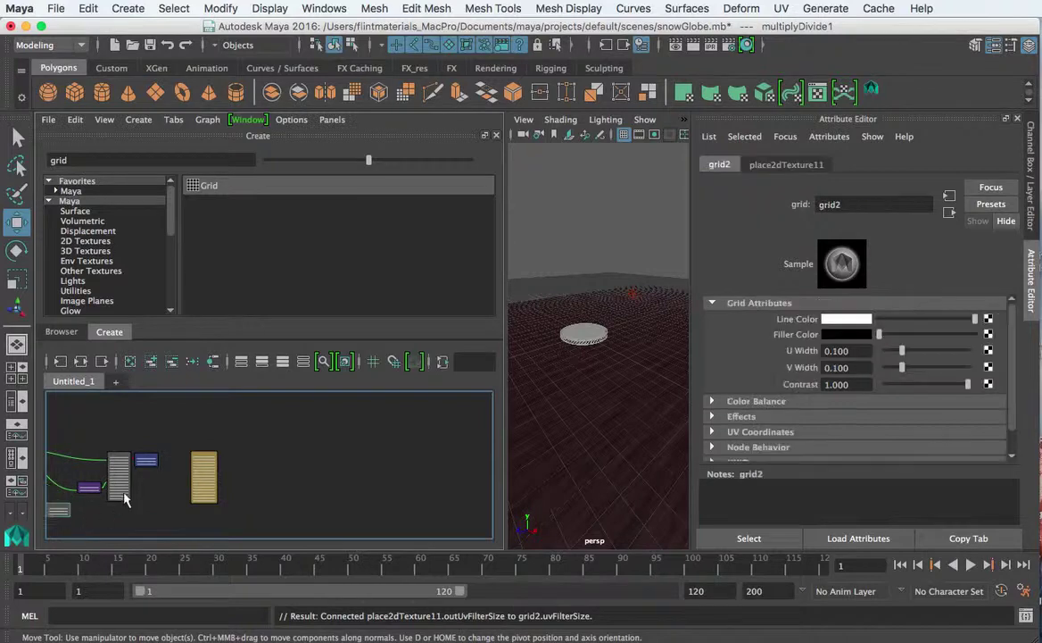
Step: Move the place2dTexture11 node directly beside the input side of grid2
scroll(268, 482, "up", 3)
middle_click_drag(260, 479, 421, 451, "alt")
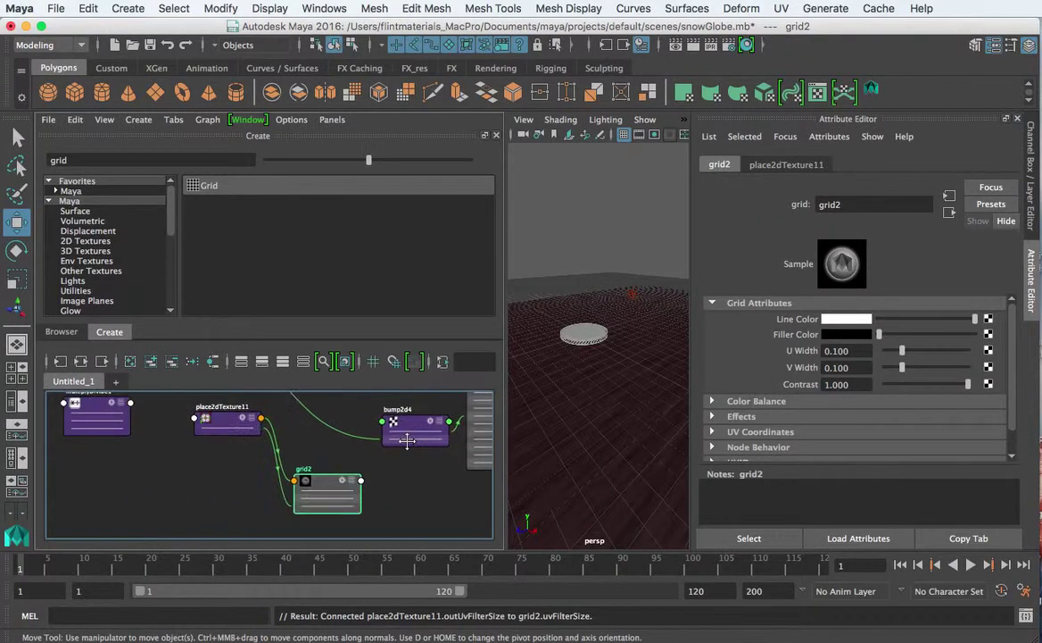
left_click_drag(229, 421, 229, 498)
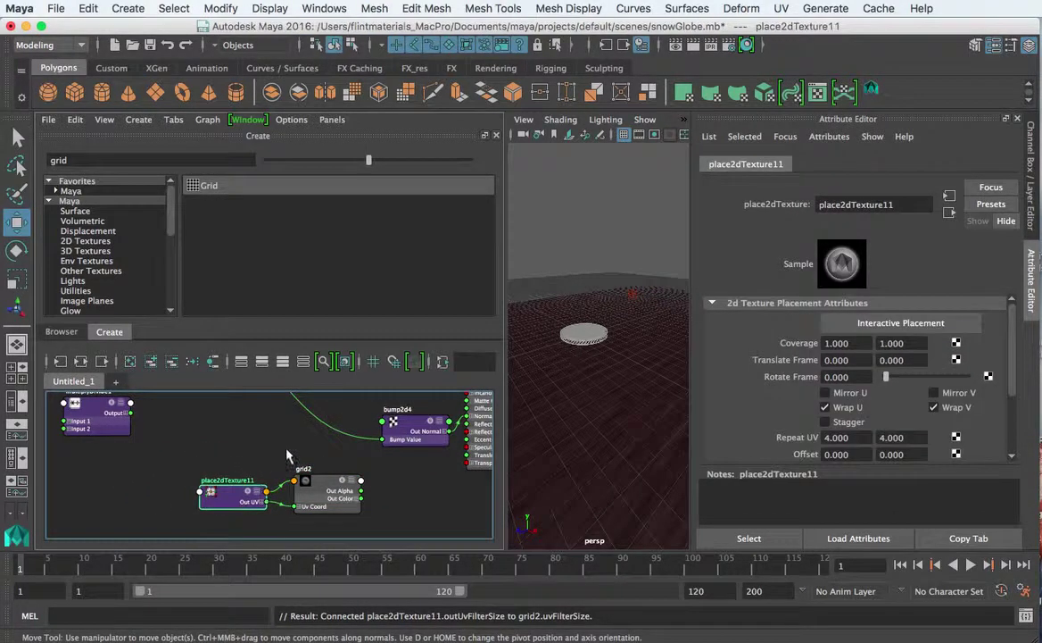
Step: Enlarge the node graph work area in the Hypershade by widening it and shrinking the node creation area
key("space")
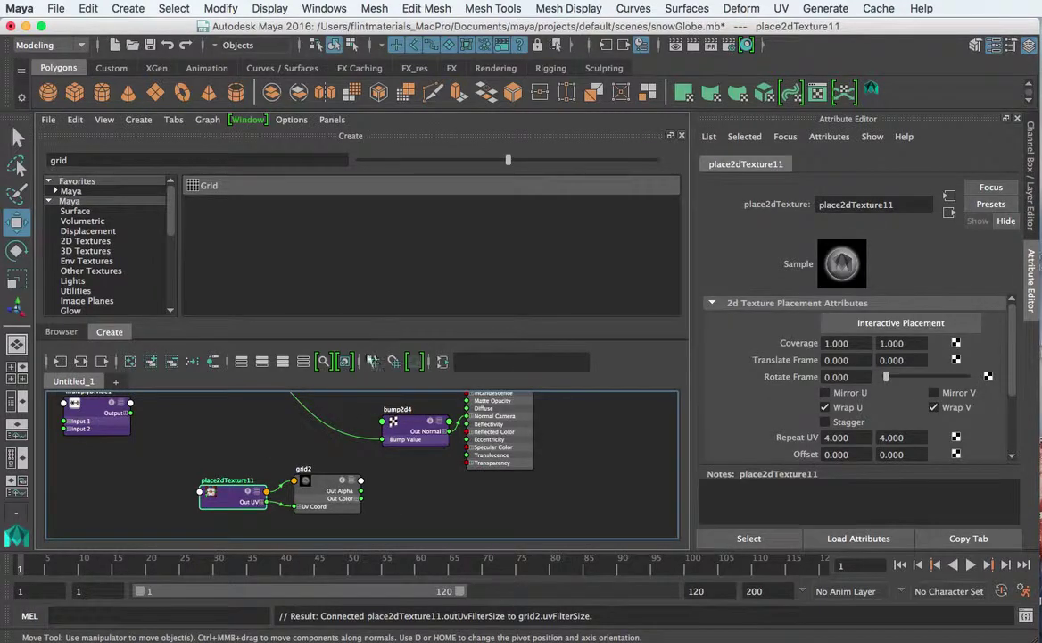
left_click_drag(352, 342, 361, 236)
scroll(360, 361, "up", 3)
scroll(364, 413, "down", 1)
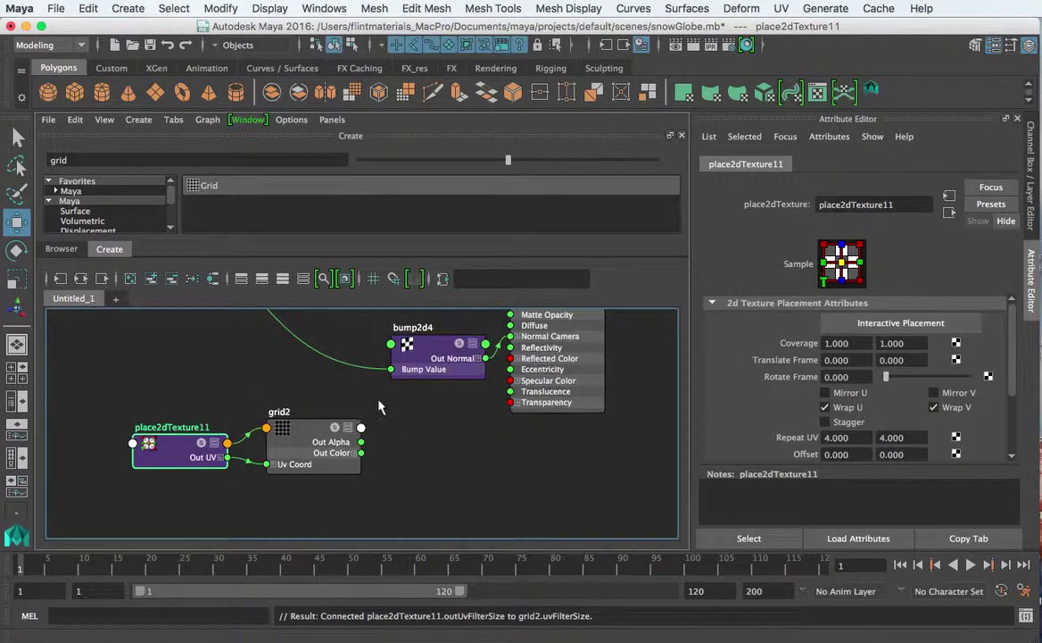
Step: Move grid2 together with place2dTexture11 above the fractal2 connections, between fractal2 and tableMat
left_click_drag(365, 412, 136, 457)
scroll(414, 474, "down", 3)
middle_click_drag(414, 474, 471, 541, "alt")
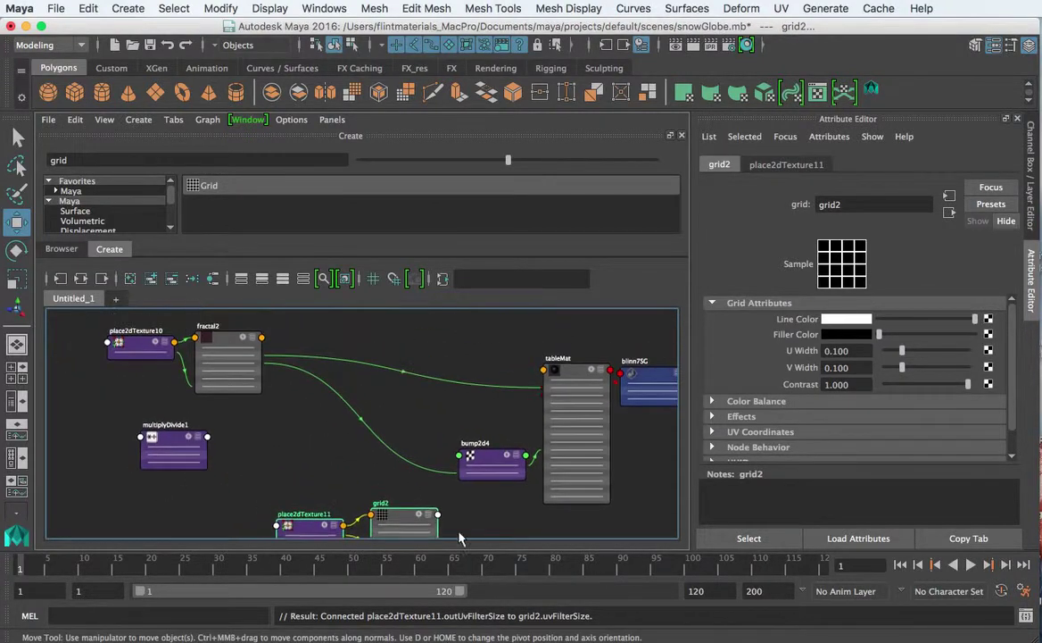
left_click_drag(411, 520, 420, 320)
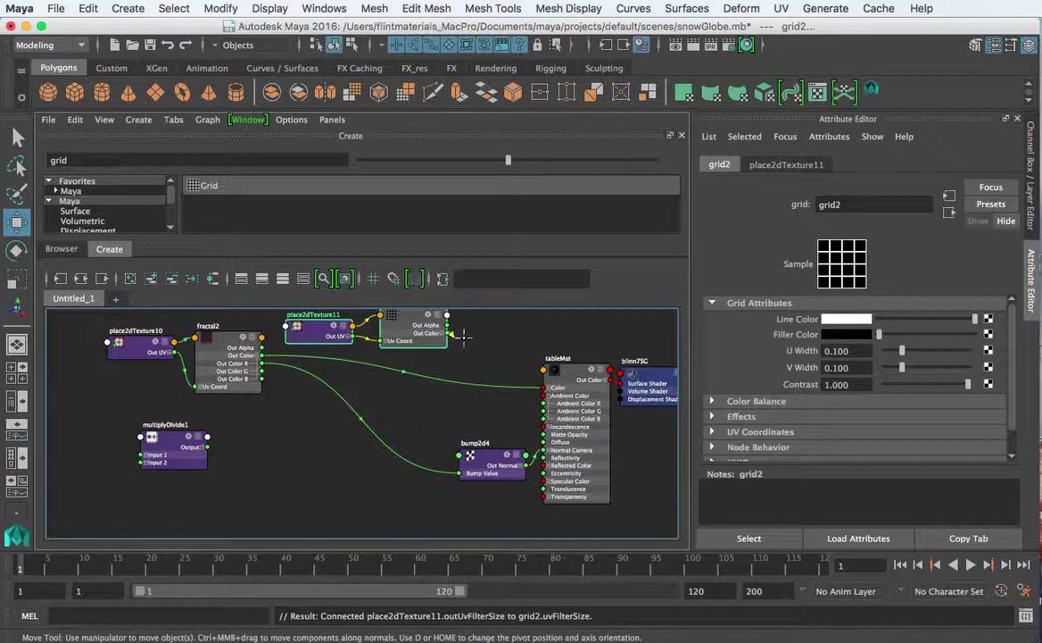
Step: Connect grid2's Out Color to tableMat's Color and inspect the grid on the table plane in the perspective view
left_click_drag(448, 334, 545, 389)
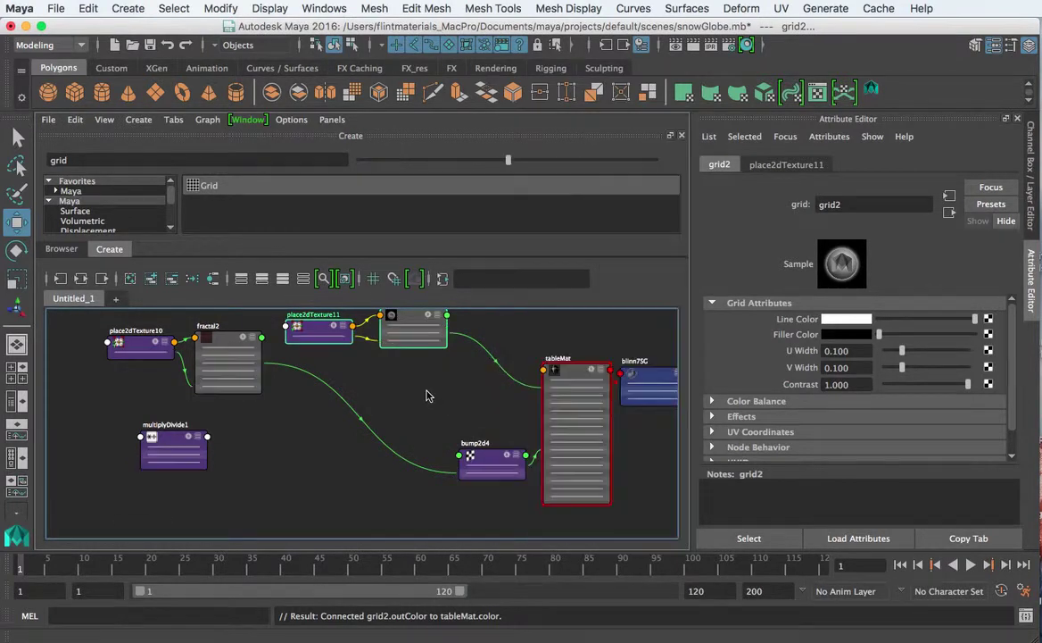
key("space")
scroll(582, 373, "down", 10)
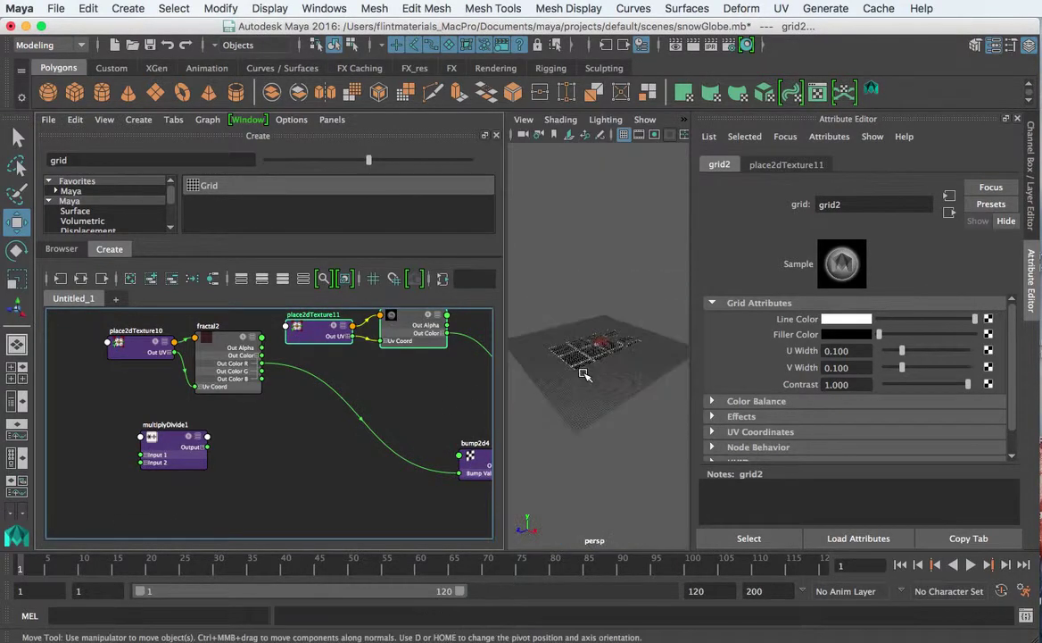
scroll(587, 373, "up", 6)
left_click_drag(588, 373, 674, 325, "alt")
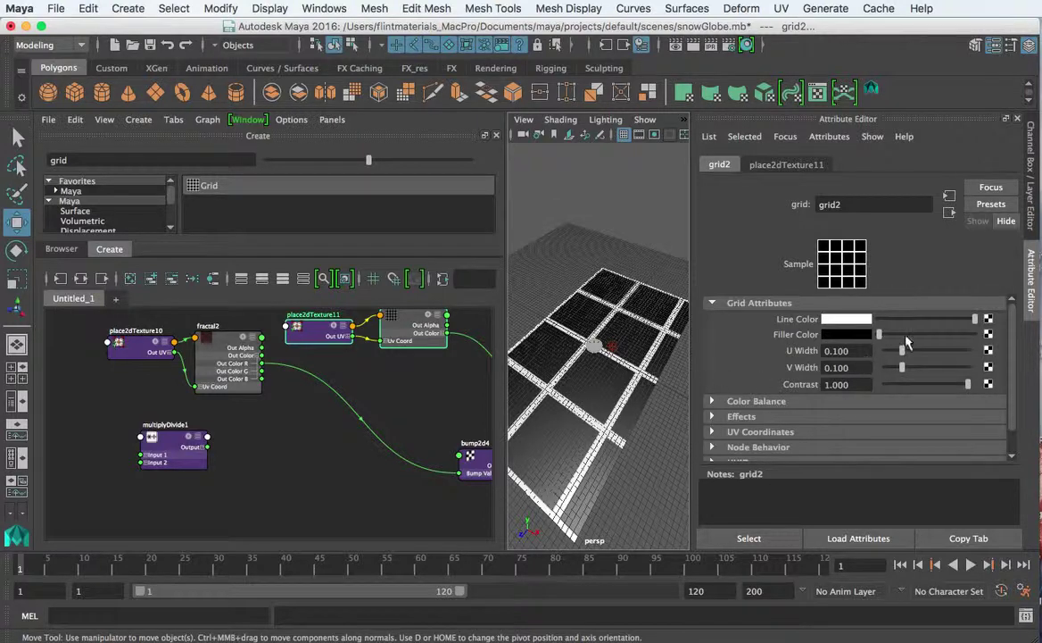
Step: Set grid2's Filler Color to white and its Line Color to a dark reddish brown
left_click(880, 319)
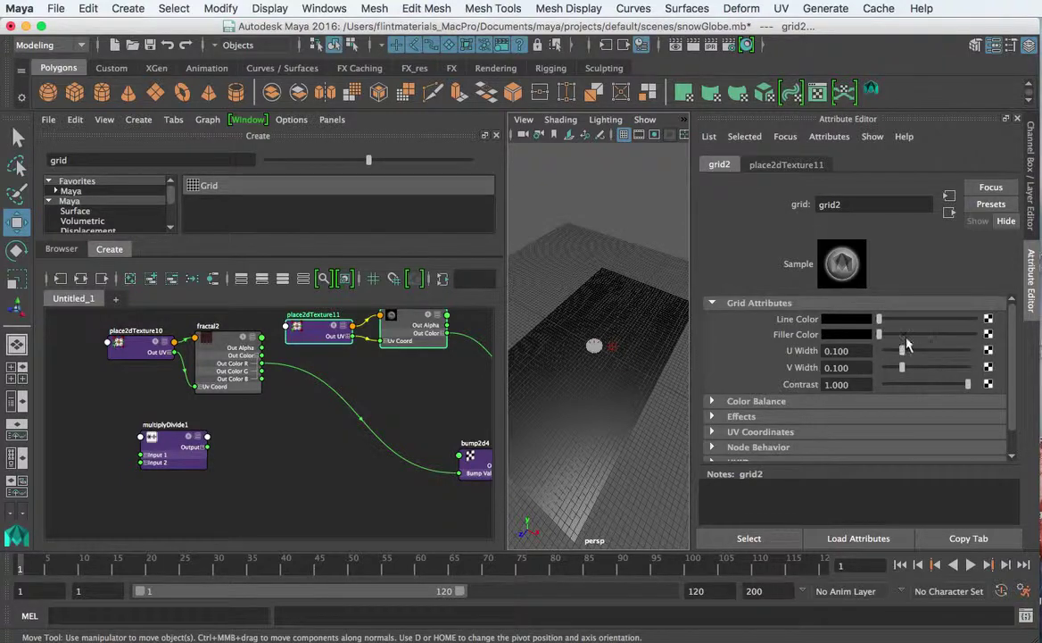
left_click_drag(906, 339, 999, 344)
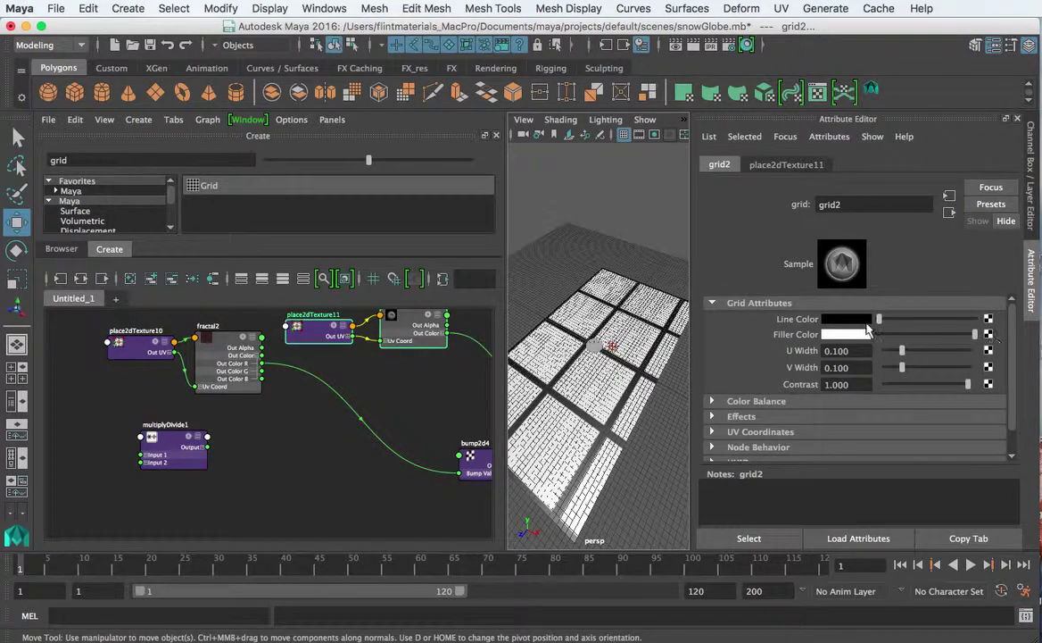
left_click(841, 319)
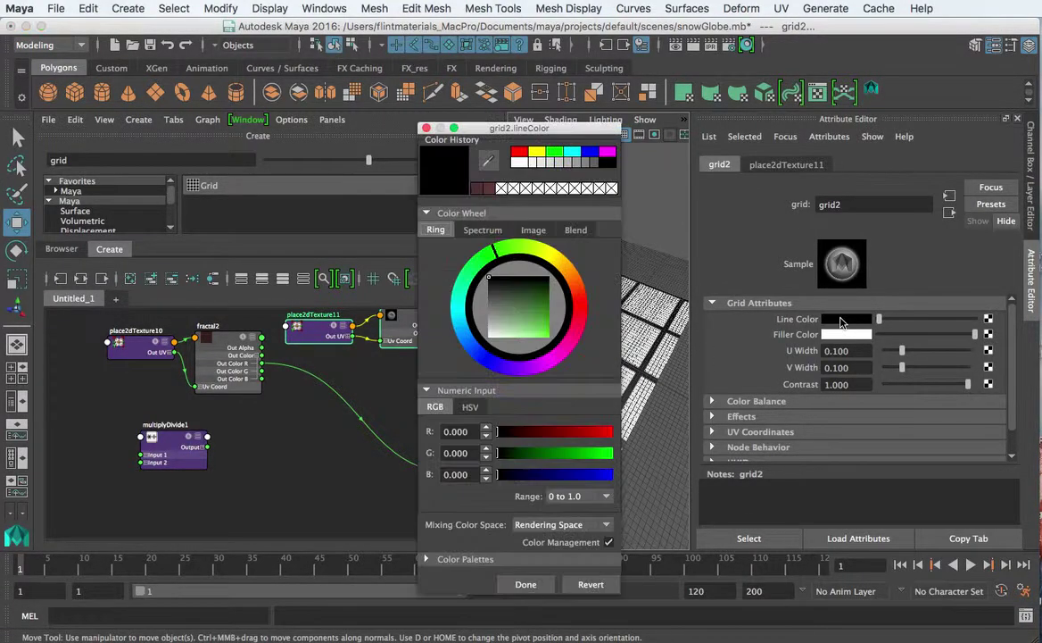
left_click(580, 326)
left_click(522, 291)
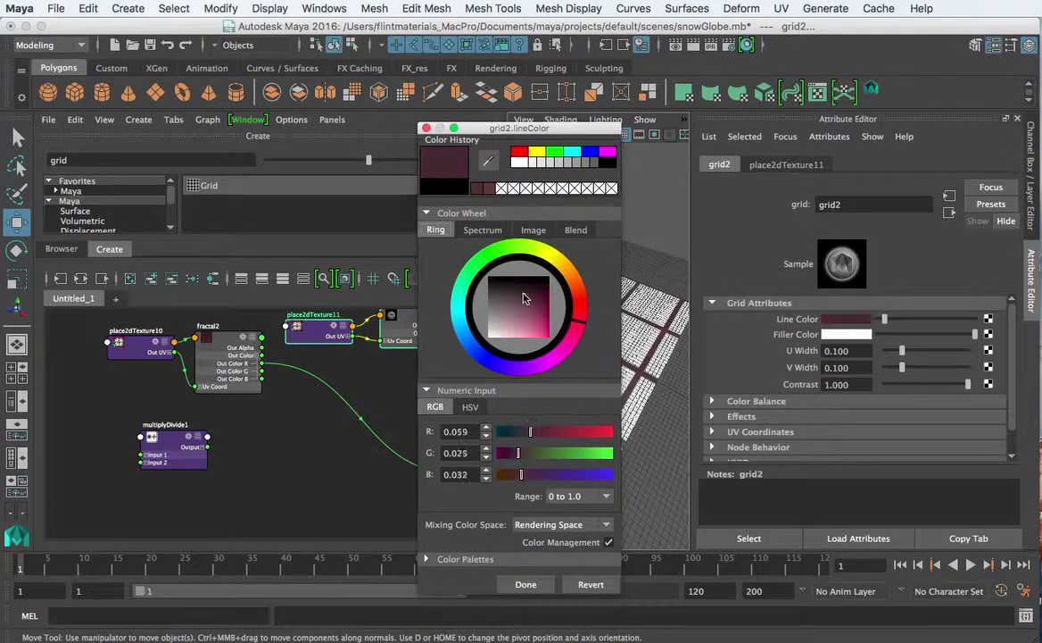
left_click_drag(578, 323, 585, 311)
left_click(526, 583)
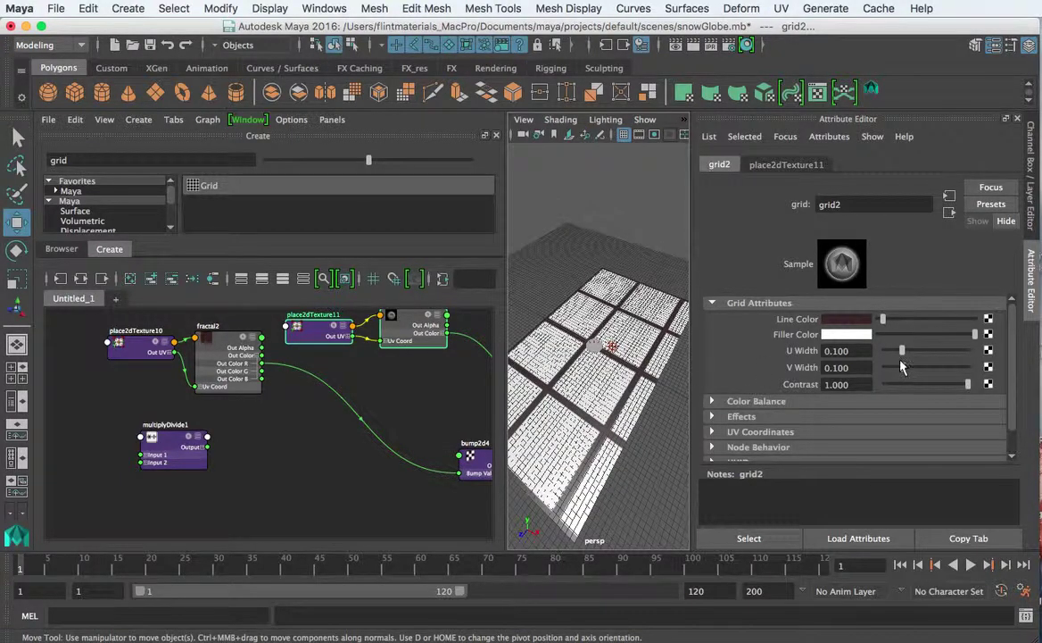
Step: Reduce grid2's U Width to 0.038 and set the first Repeat UV value of place2dTexture11 to 8
left_click_drag(902, 351, 892, 352)
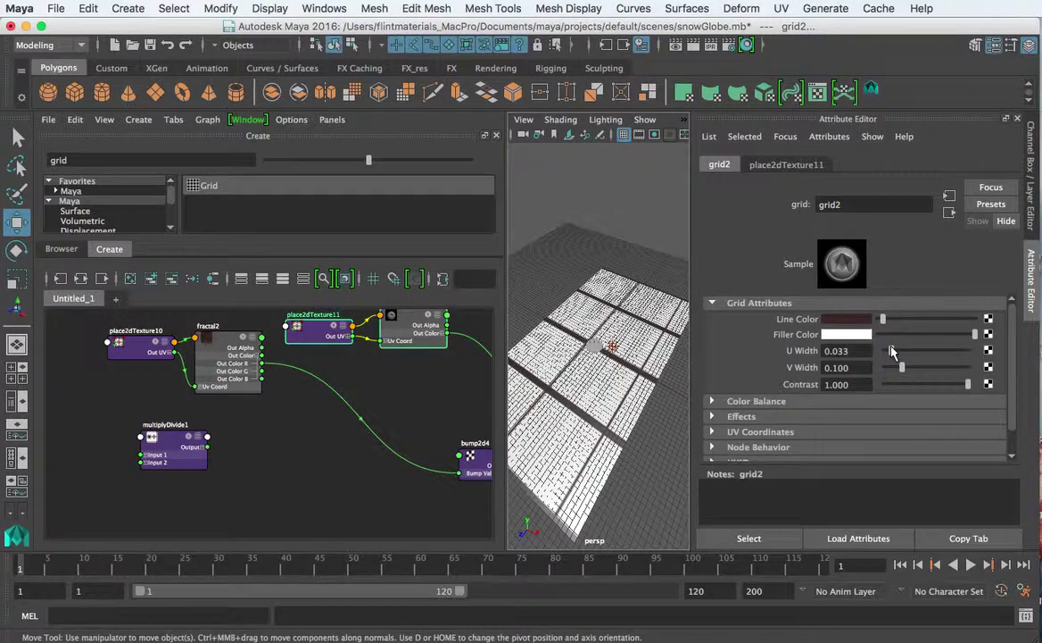
left_click(773, 167)
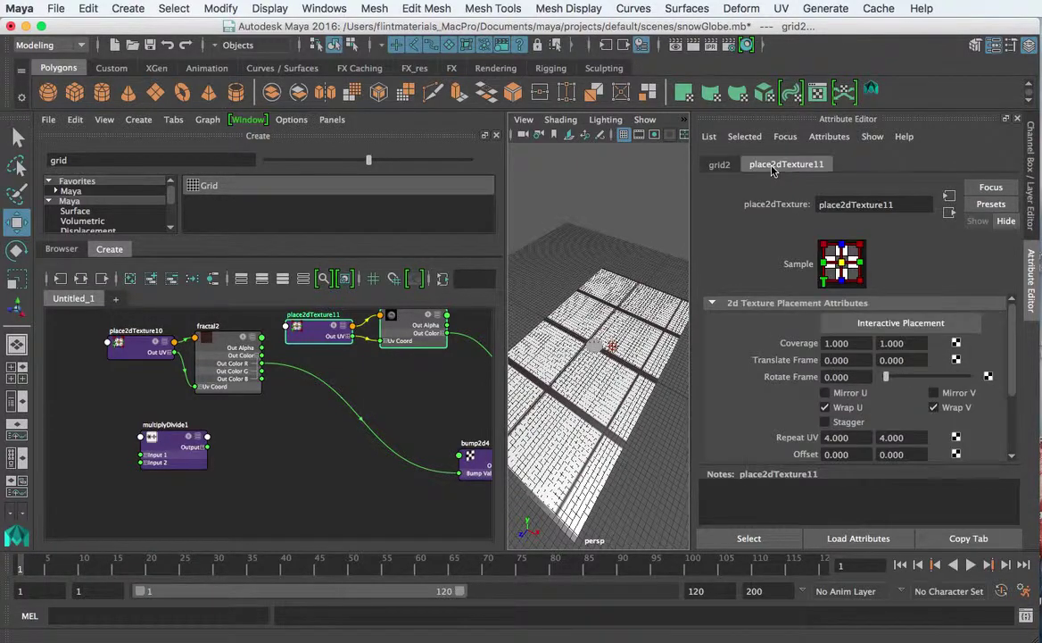
scroll(802, 325, "down", 2)
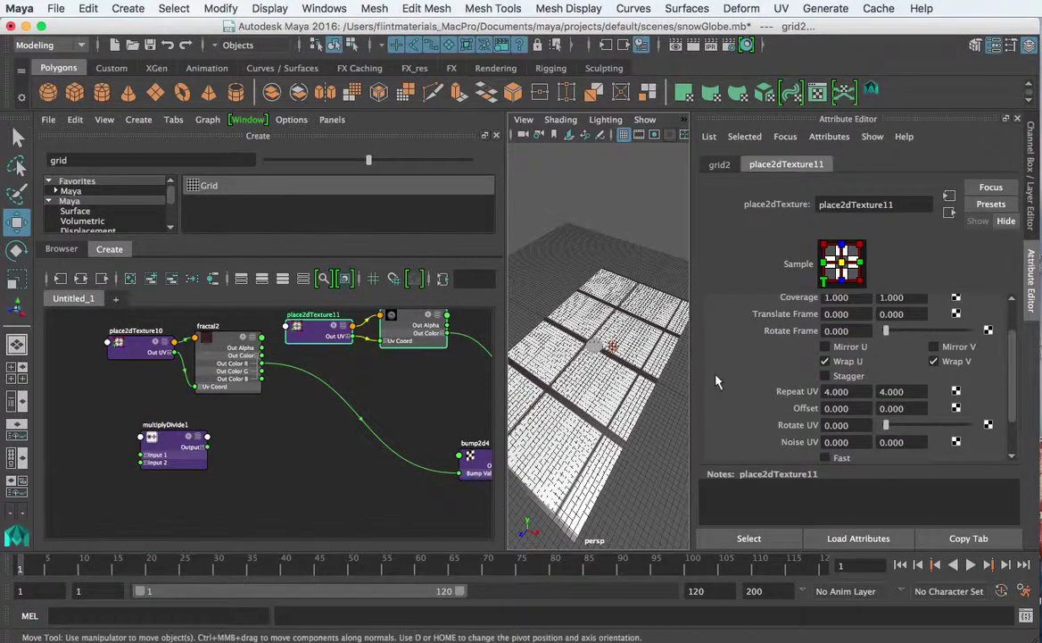
left_click(865, 392)
type("8")
key("Return")
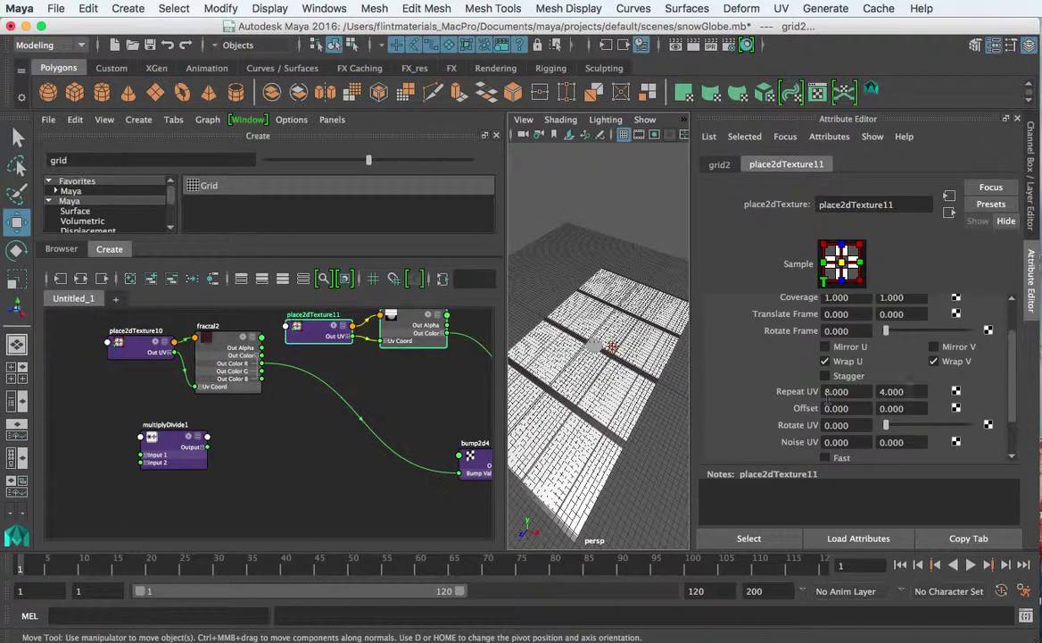
Step: Try 0, 1, 0.5 and again 0 as the second Repeat UV value of place2dTexture11
left_click(912, 391)
type("0")
key("Return")
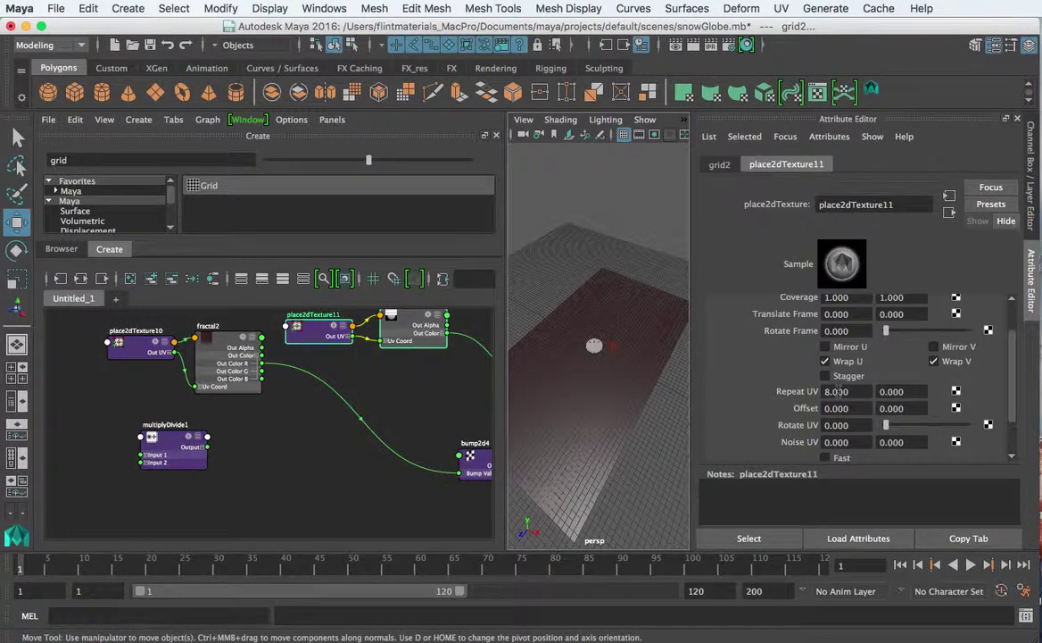
left_click(902, 391)
type("1")
key("Return")
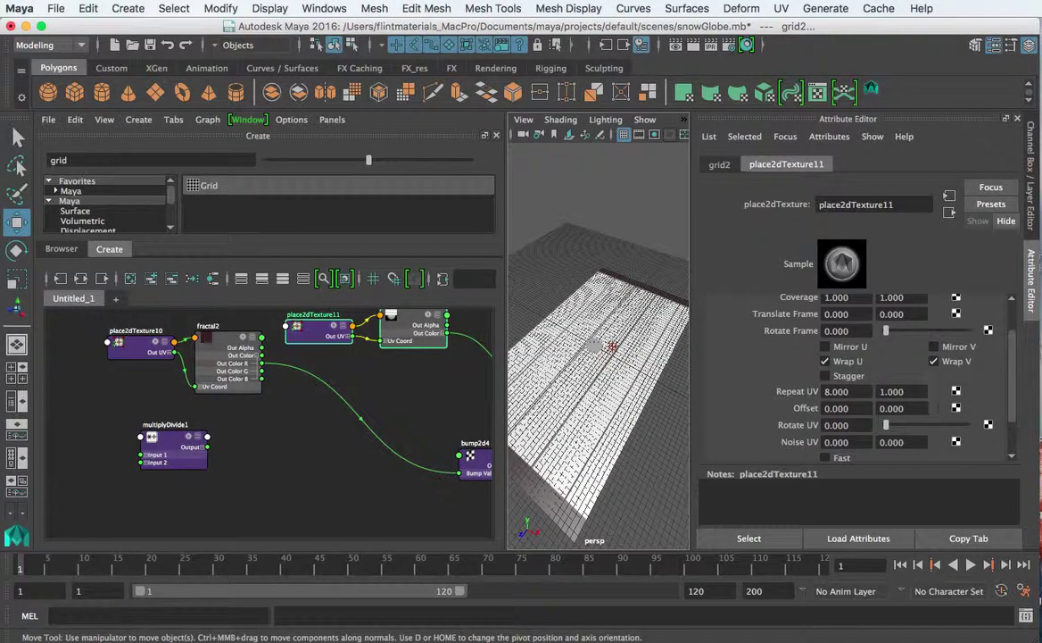
key("BackSpace")
type(".5")
key("Return")
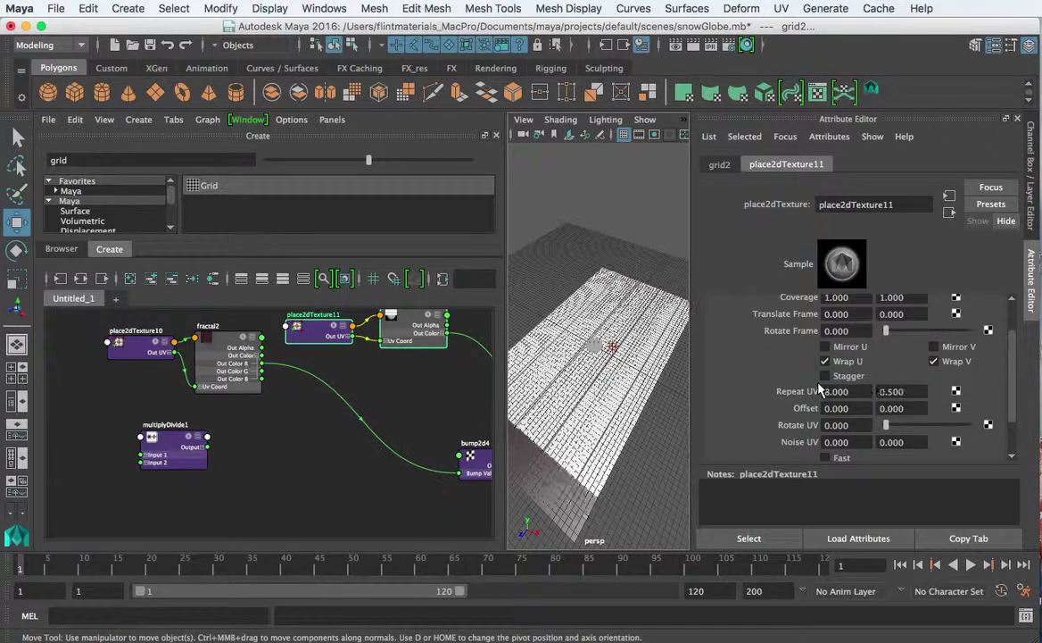
left_click_drag(907, 391, 871, 391)
type("0")
key("Return")
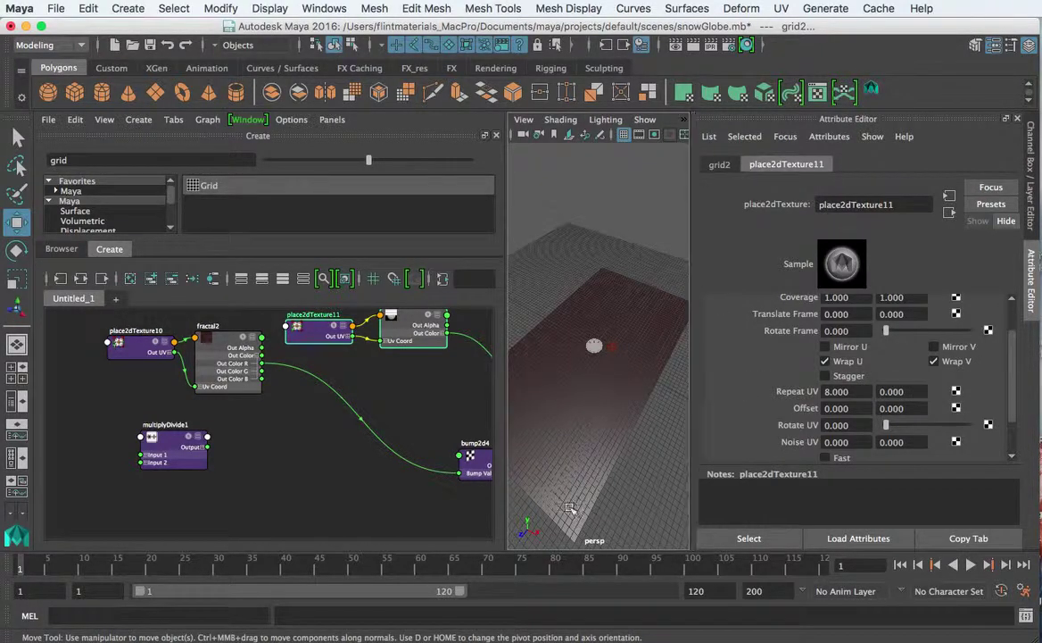
Step: Set the second Repeat UV value of place2dTexture11 to 0.2
left_click(917, 391)
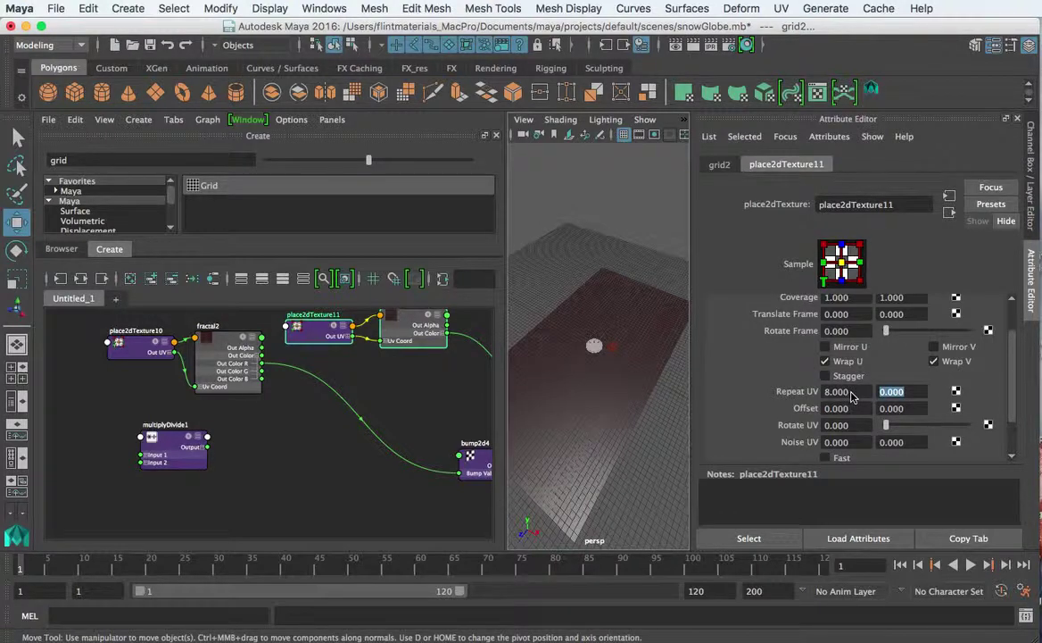
type("0.2")
key("Return")
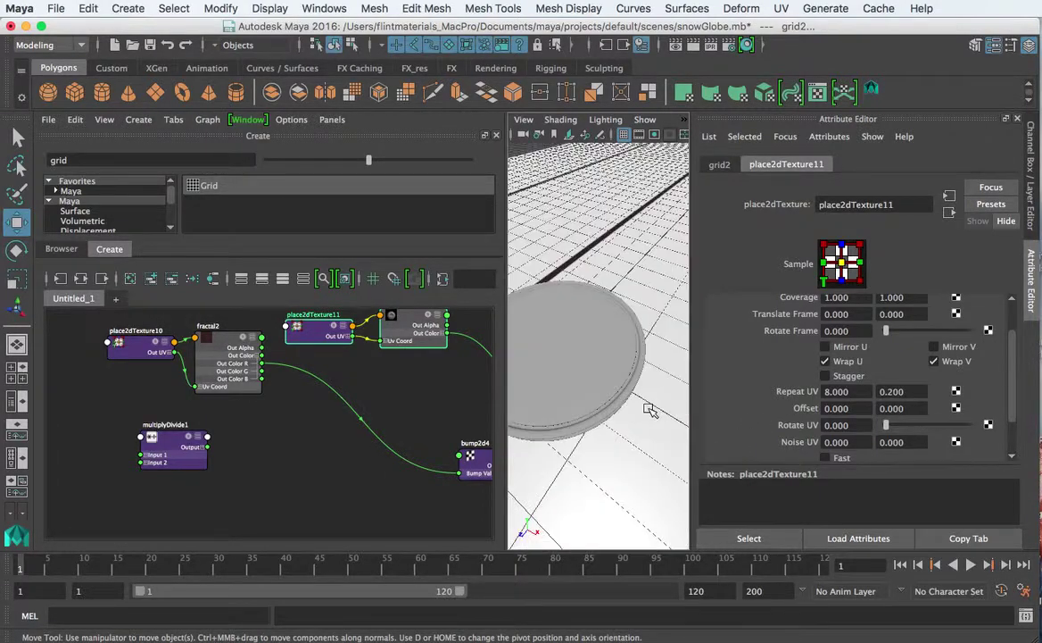
Step: Reduce grid2's V Width to 0 to remove the line band across the end of the table plane
left_click_drag(539, 398, 657, 459, "alt")
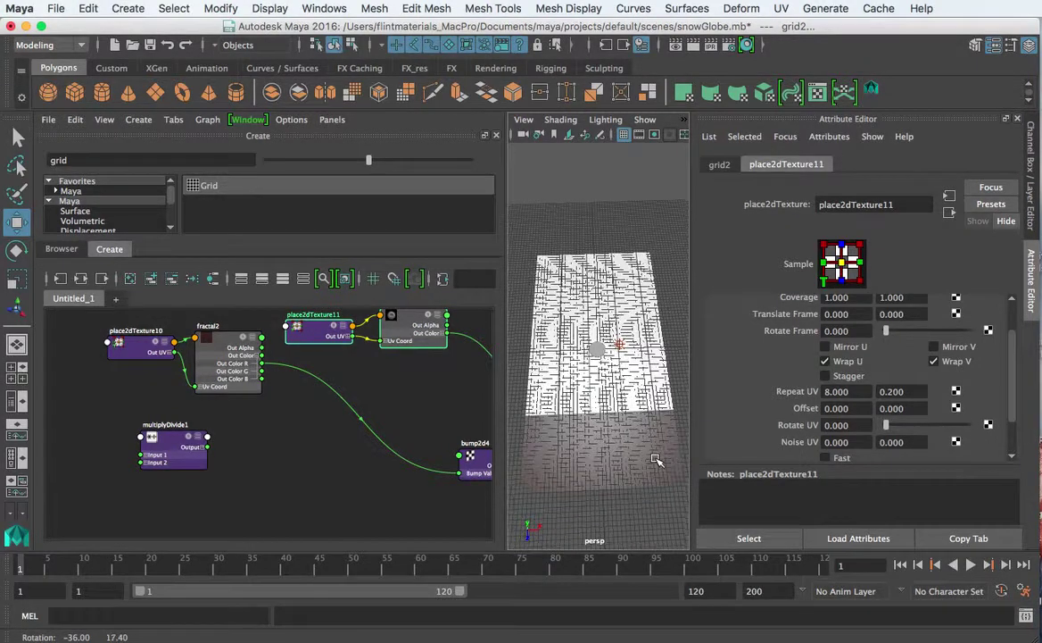
left_click(719, 166)
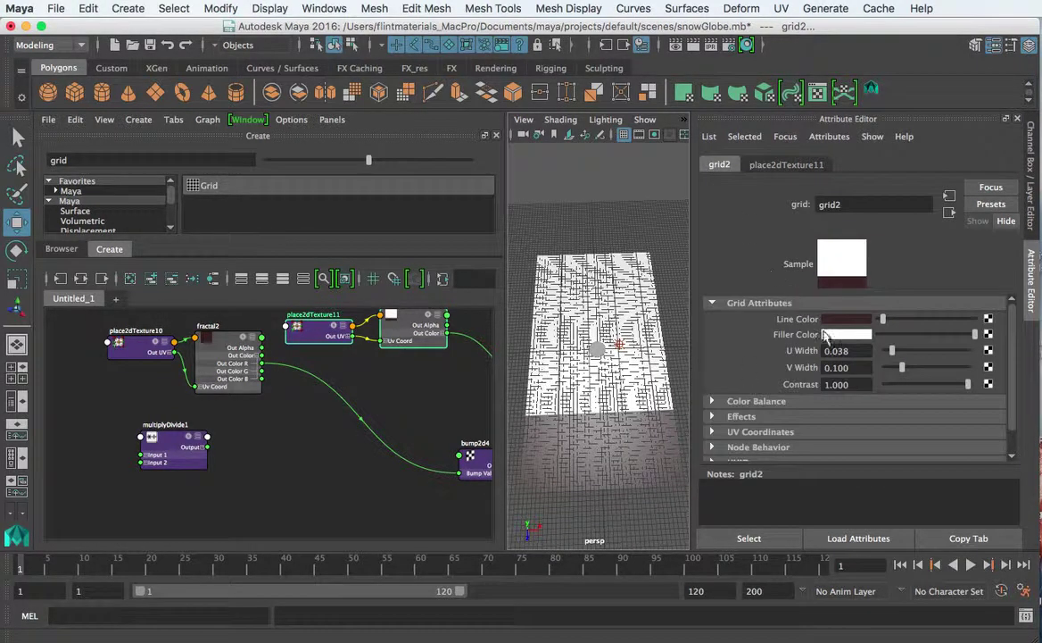
left_click_drag(903, 367, 884, 376)
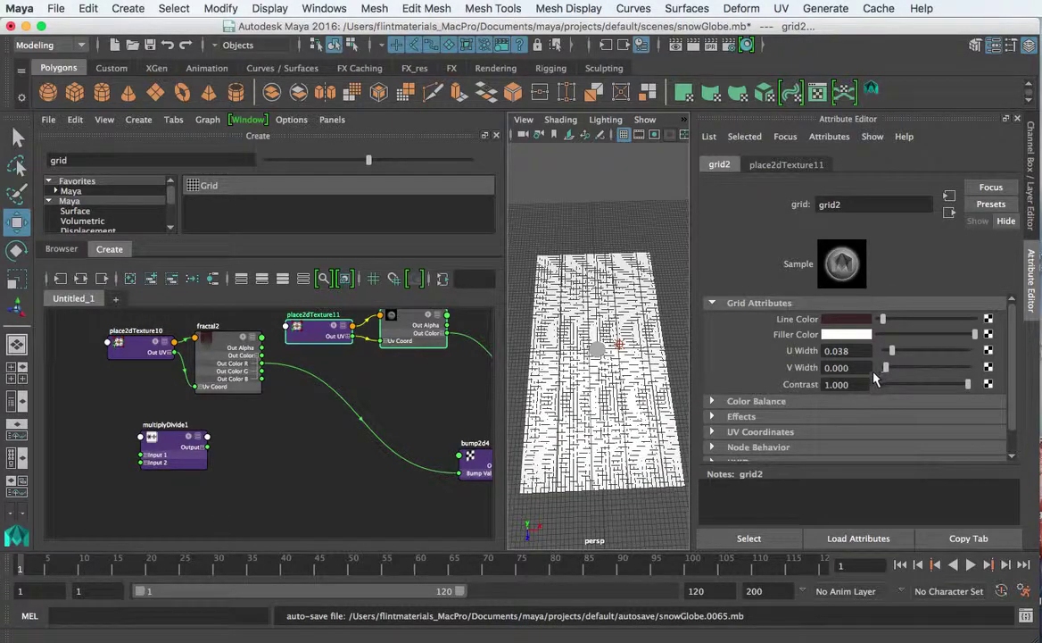
Step: Try 10 and 15 as the first Repeat UV value of place2dTexture11, checking the plank spacing around the globe base
left_click(782, 165)
scroll(651, 349, "up", 10)
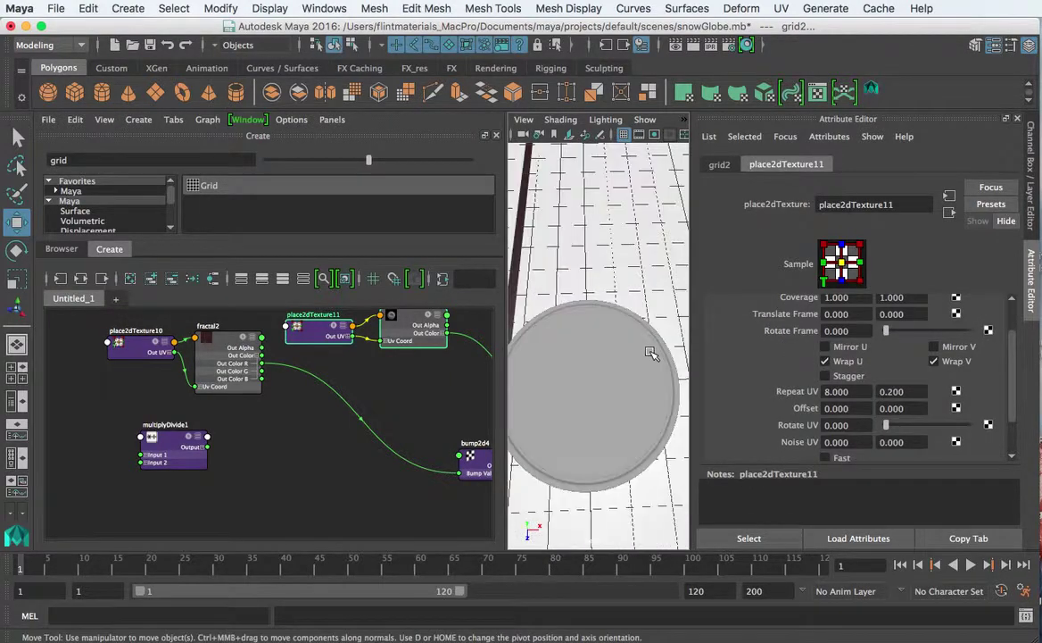
scroll(652, 354, "down", 3)
left_click_drag(652, 350, 659, 435, "alt")
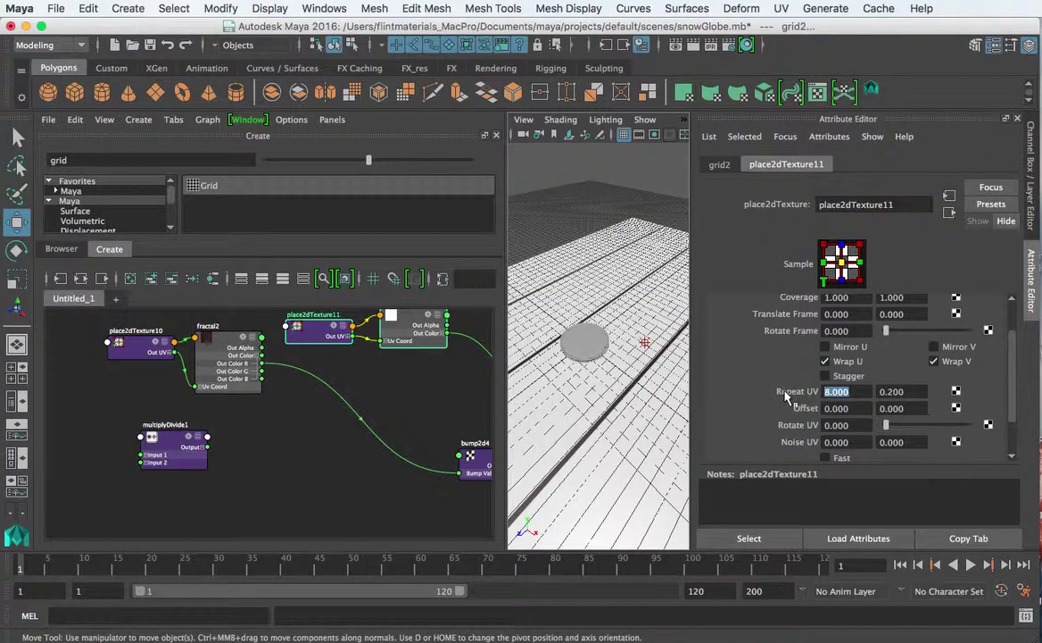
type("10")
key("Return")
left_click_drag(622, 360, 603, 386, "alt")
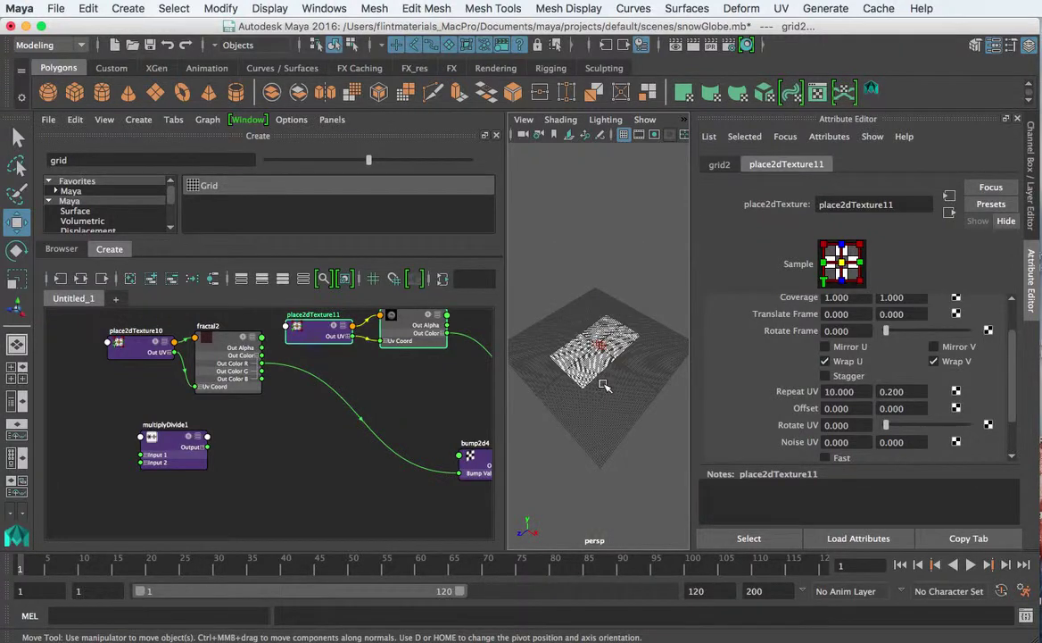
scroll(605, 385, "up", 10)
scroll(605, 387, "down", 4)
left_click_drag(862, 390, 729, 377)
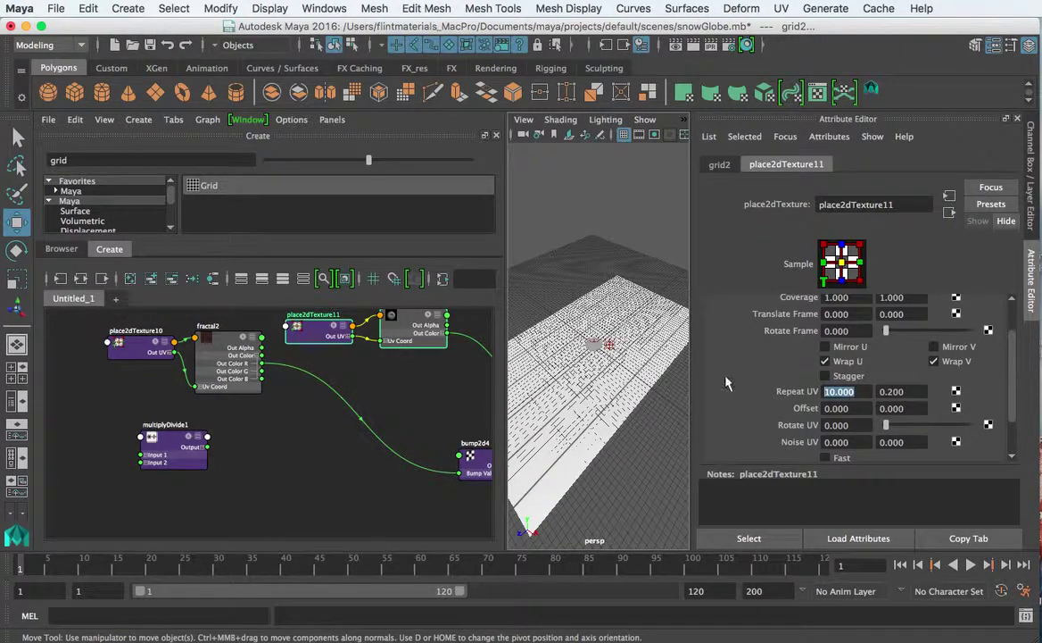
type("15")
key("Return")
left_click_drag(616, 393, 603, 402, "alt")
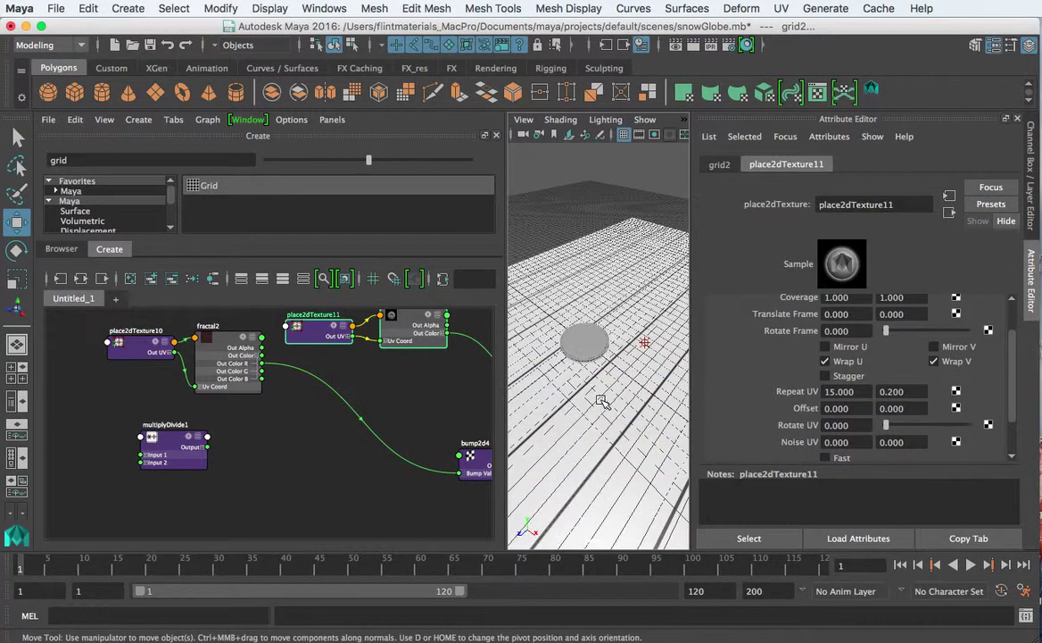
Step: Set the first Repeat UV value of place2dTexture11 to 12 and check the plank spacing beside the globe base
left_click_drag(872, 391, 770, 391)
type("12")
key("Return")
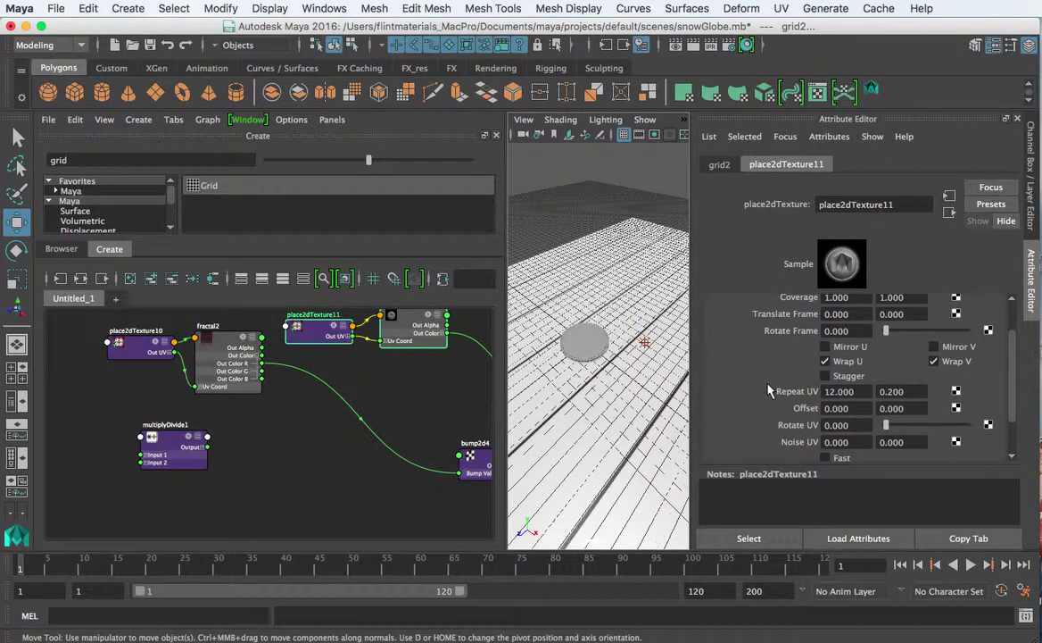
left_click_drag(660, 392, 612, 408, "alt")
right_click_drag(611, 407, 666, 419, "alt")
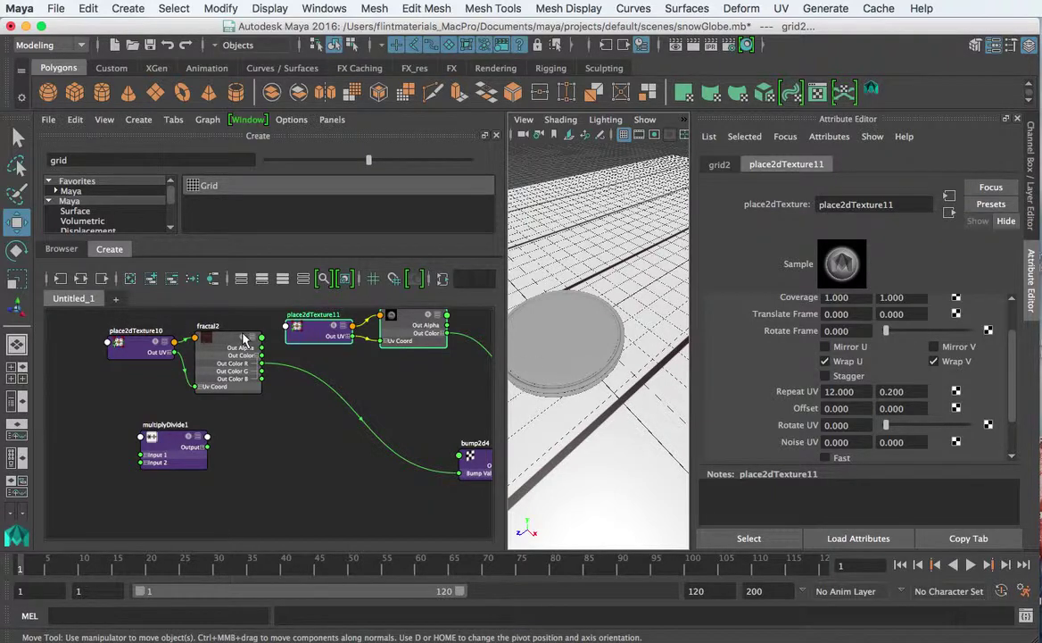
Step: Move grid2 and place2dTexture11 above fractal2, and connect fractal2's Out Color to tableMat's Color in place of the grid
scroll(381, 401, "down", 2)
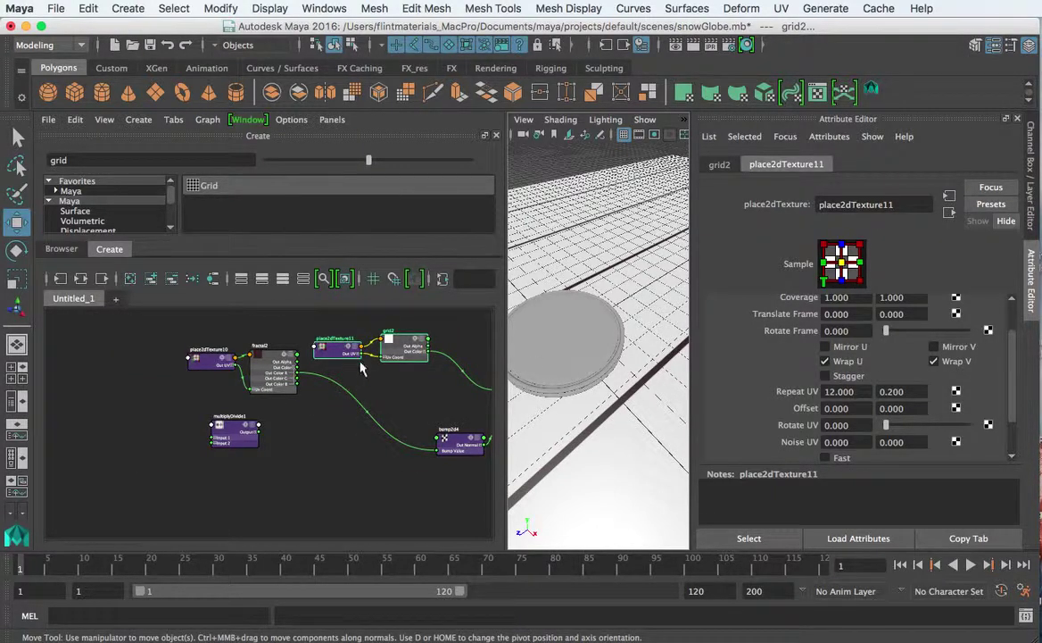
left_click_drag(450, 316, 290, 381)
middle_click_drag(381, 377, 341, 448, "alt")
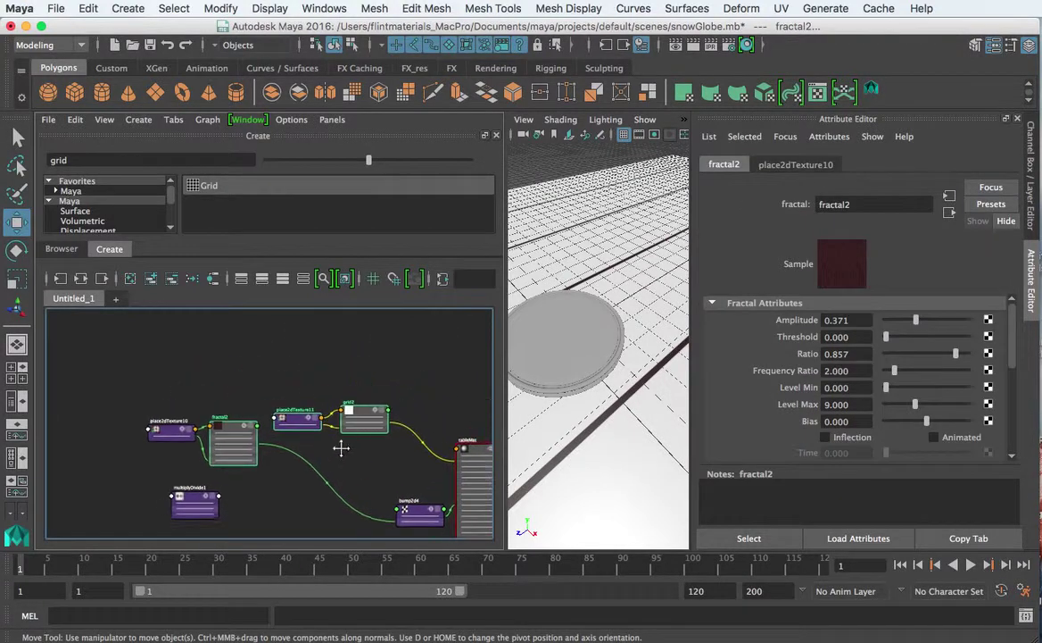
scroll(567, 344, "down", 5)
mouse_move(404, 382)
left_mouse_down()
mouse_move(297, 434)
mouse_move(192, 372)
left_mouse_up()
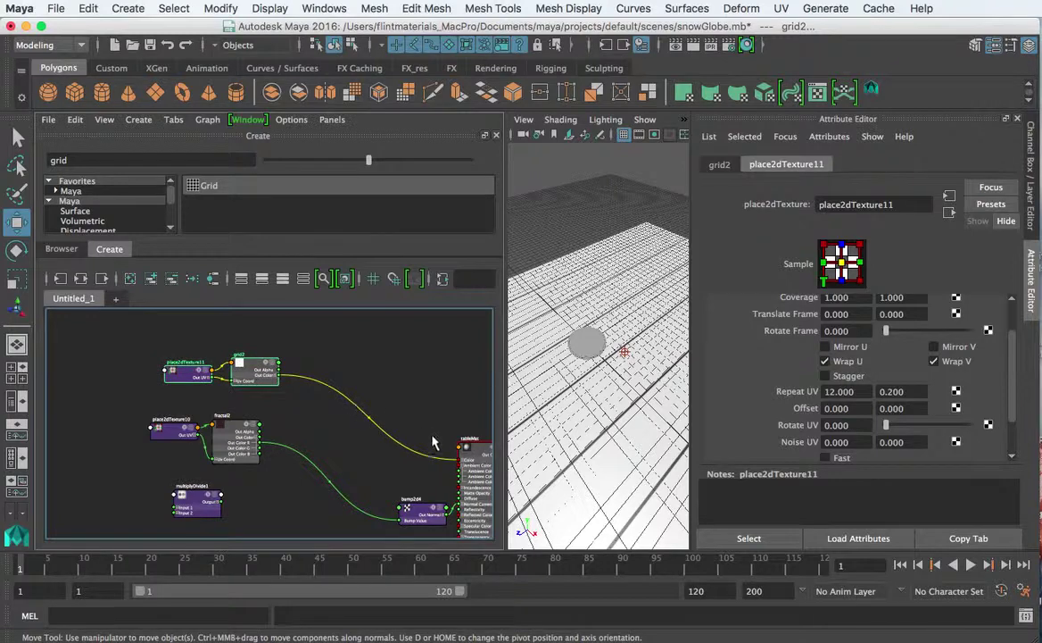
left_click_drag(262, 444, 463, 459)
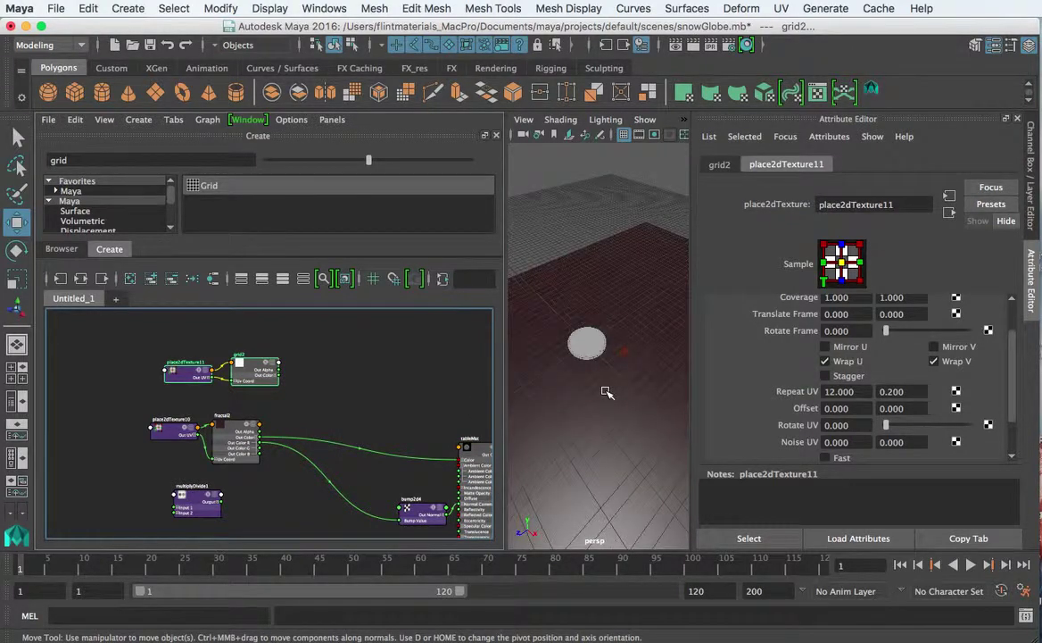
Step: Move grid2 and place2dTexture11 below fractal2, and place multiplyDivide1 between the two textures and bump2d4
middle_click_drag(356, 408, 337, 388, "alt")
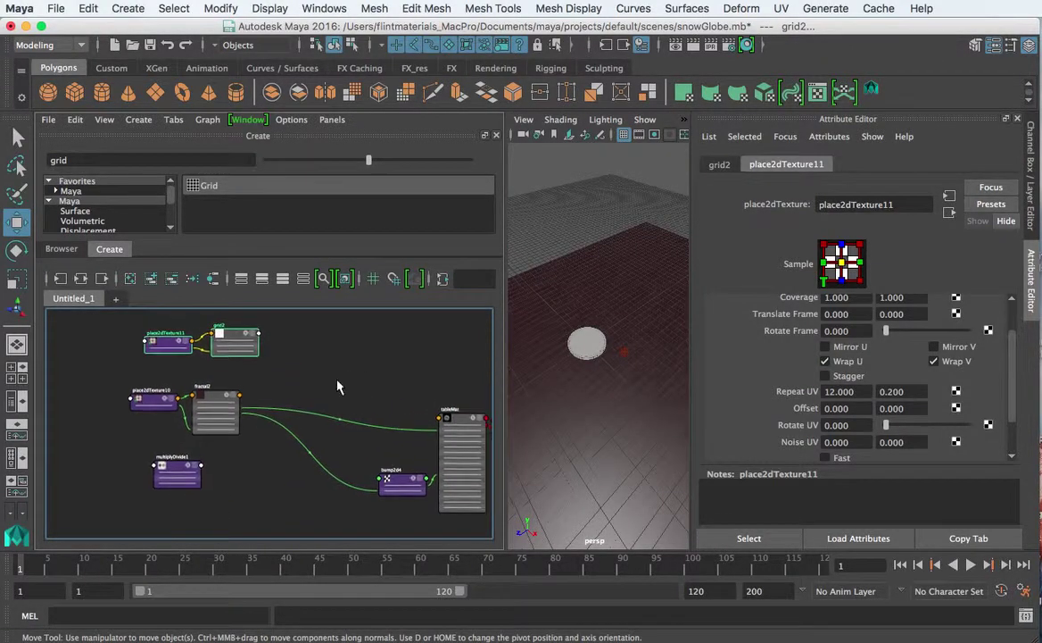
left_click_drag(255, 288, 125, 350)
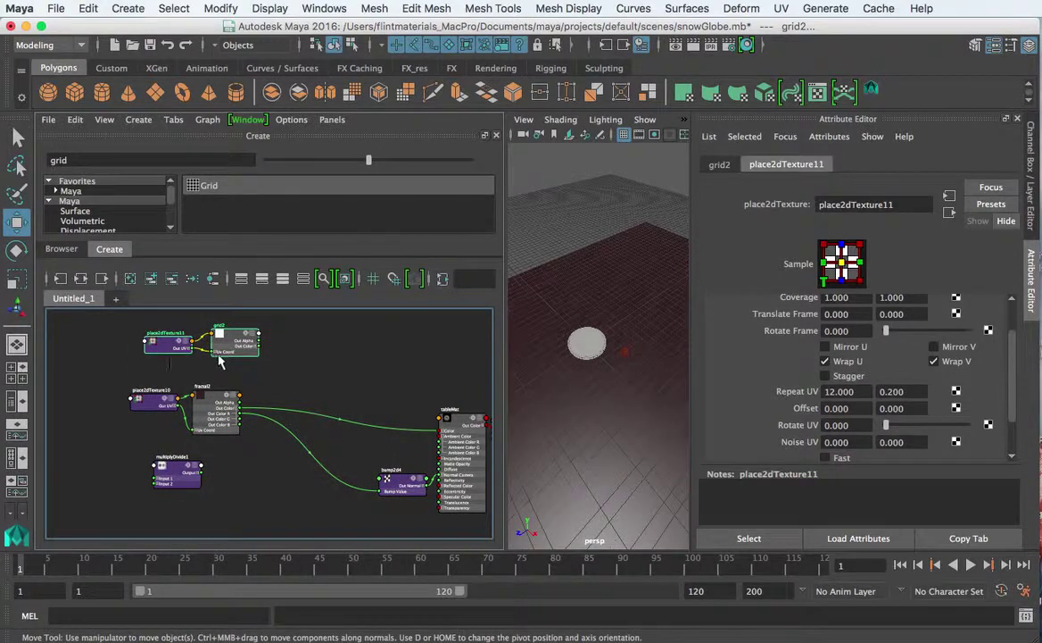
left_click_drag(234, 351, 231, 522)
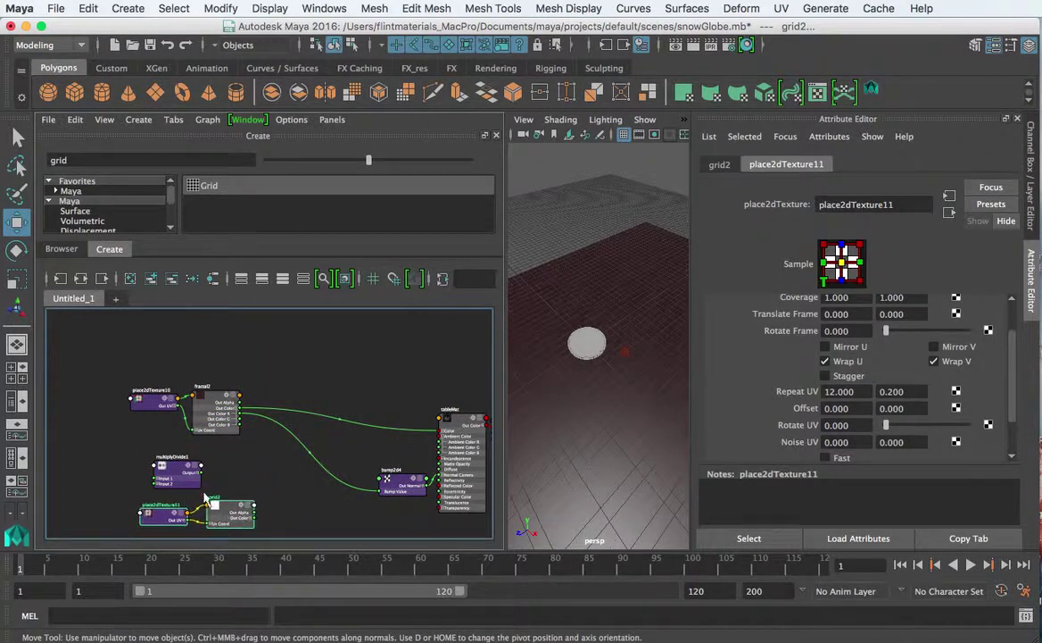
left_click_drag(178, 469, 306, 477)
Step: Try to connect fractal2's Out Color R to Input 1 of multiplyDivide1
scroll(407, 442, "up", 5)
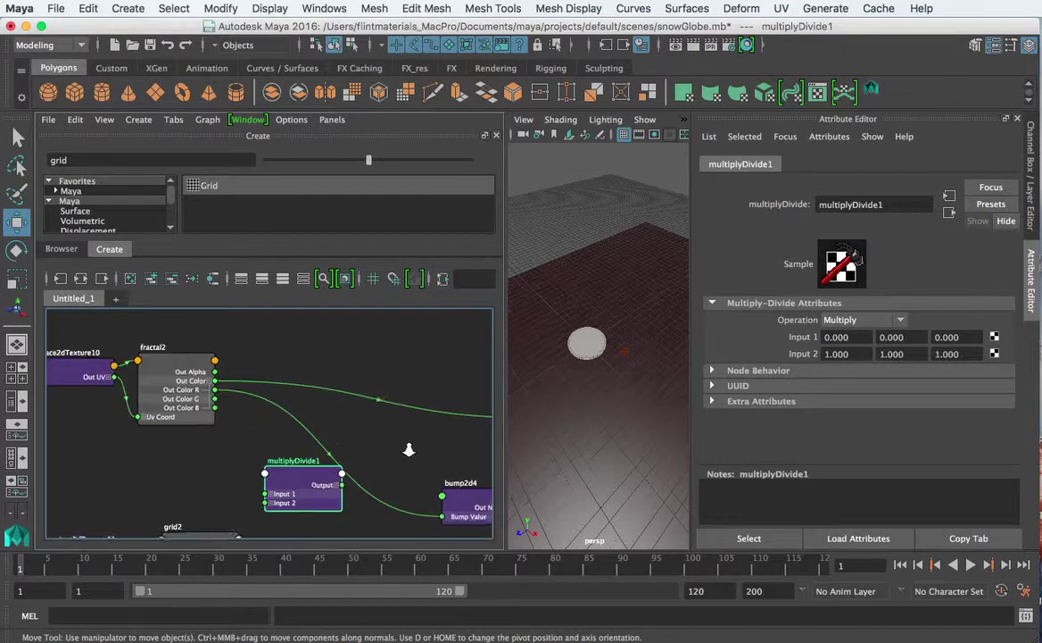
middle_click_drag(352, 377, 353, 374, "alt")
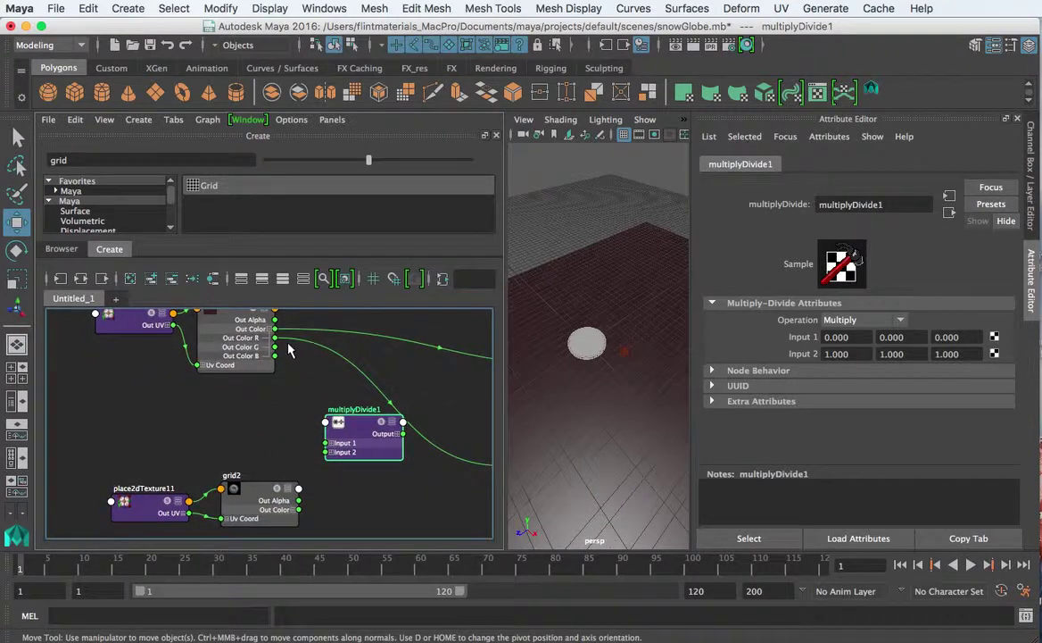
left_click_drag(276, 337, 320, 446)
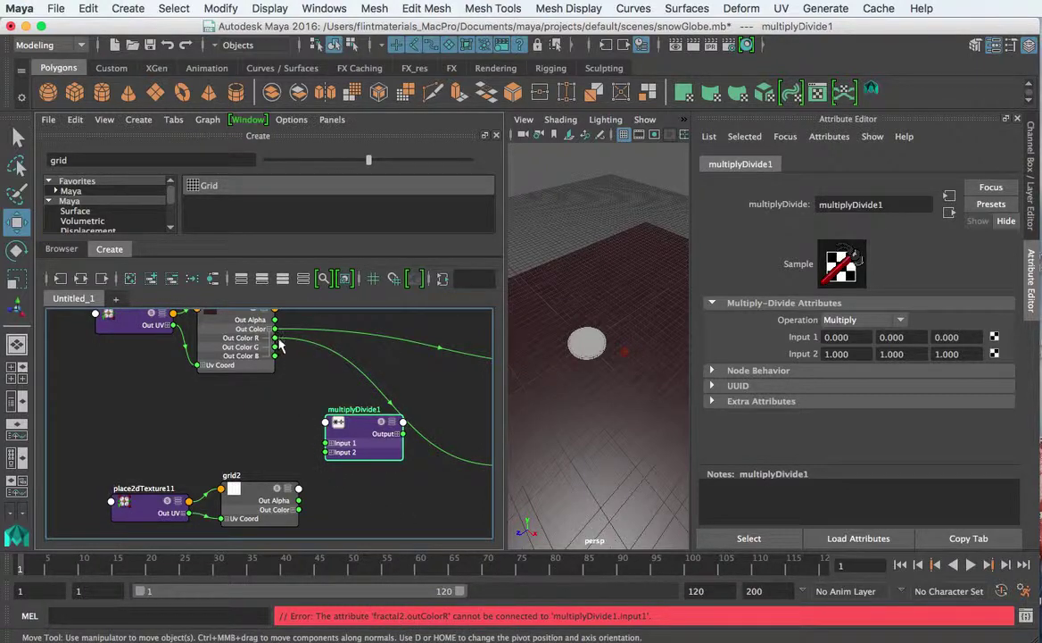
Step: Connect fractal2's Out Color to Input 1 and grid2's Out Color to Input 2 of multiplyDivide1
left_click_drag(275, 329, 329, 444)
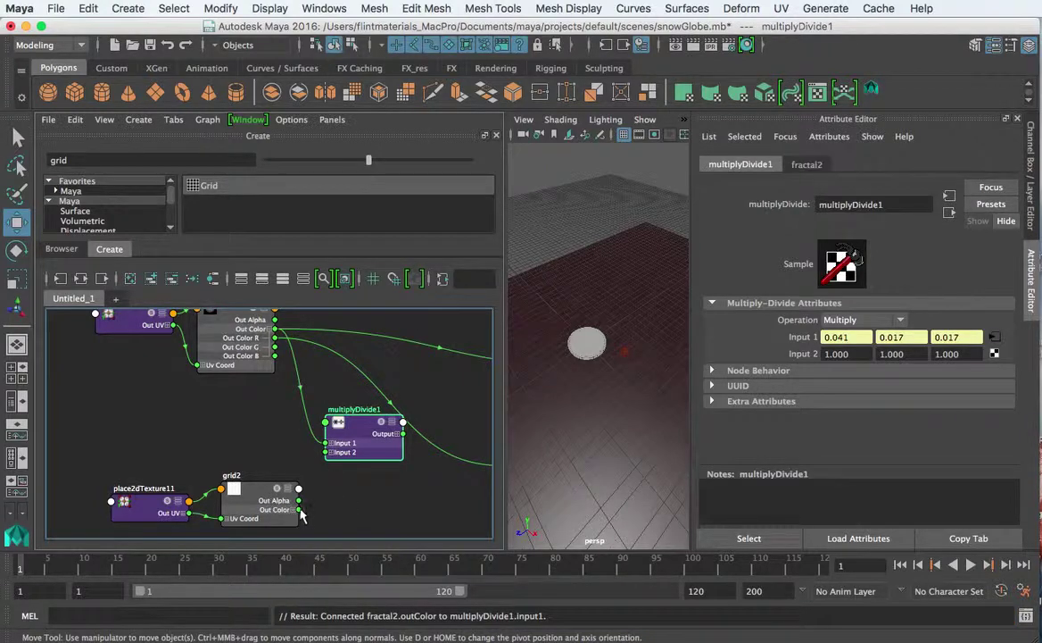
left_click_drag(299, 509, 359, 448)
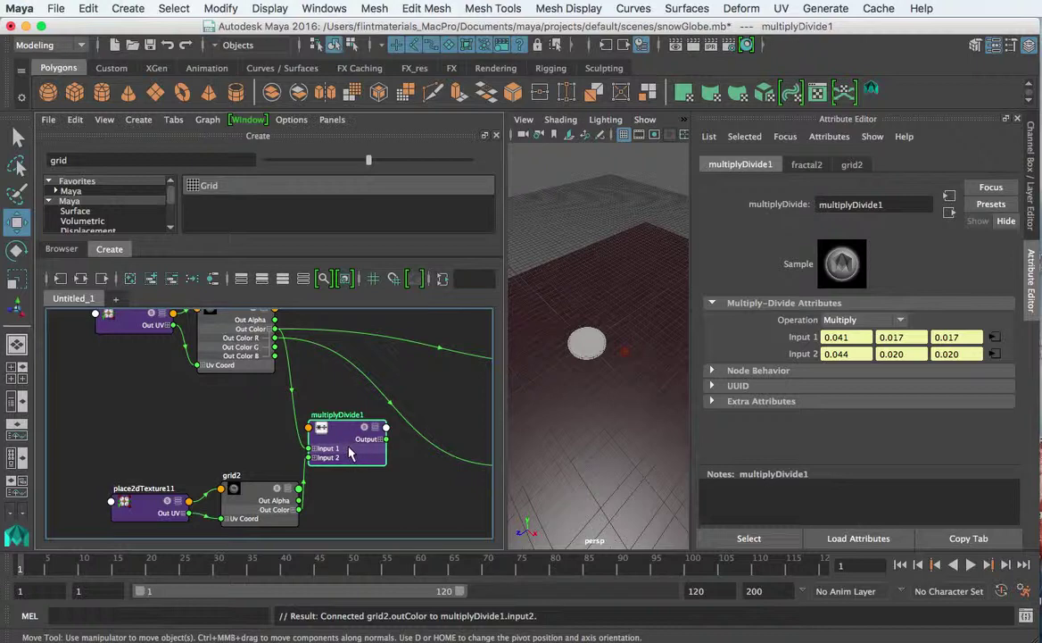
Step: Connect multiplyDivide1's Output X to bump2d4's Bump Value and render the table
scroll(349, 453, "down", 5)
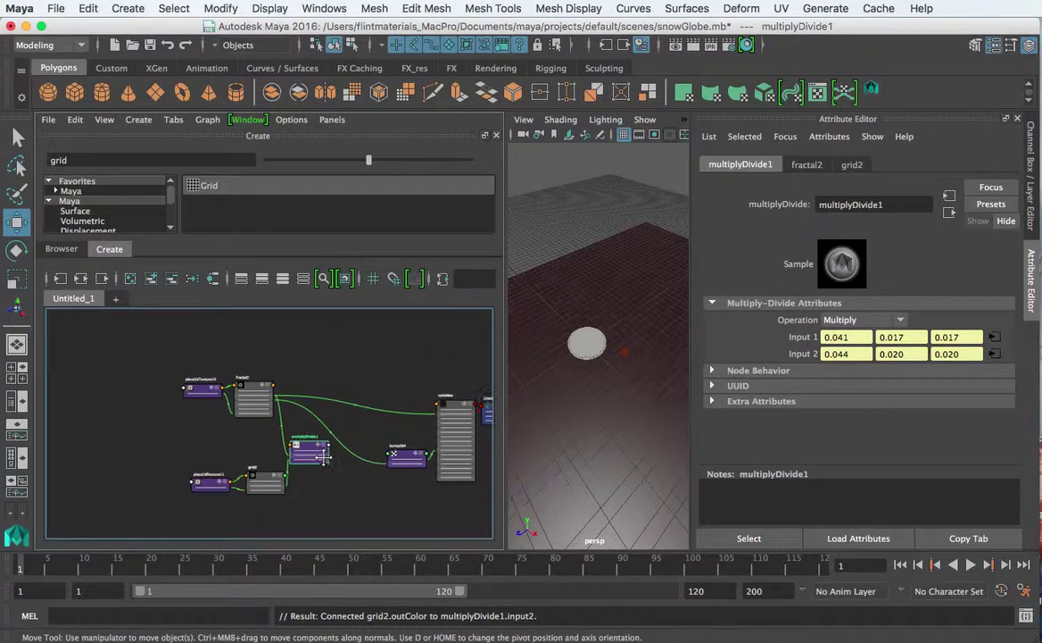
scroll(323, 456, "up", 5)
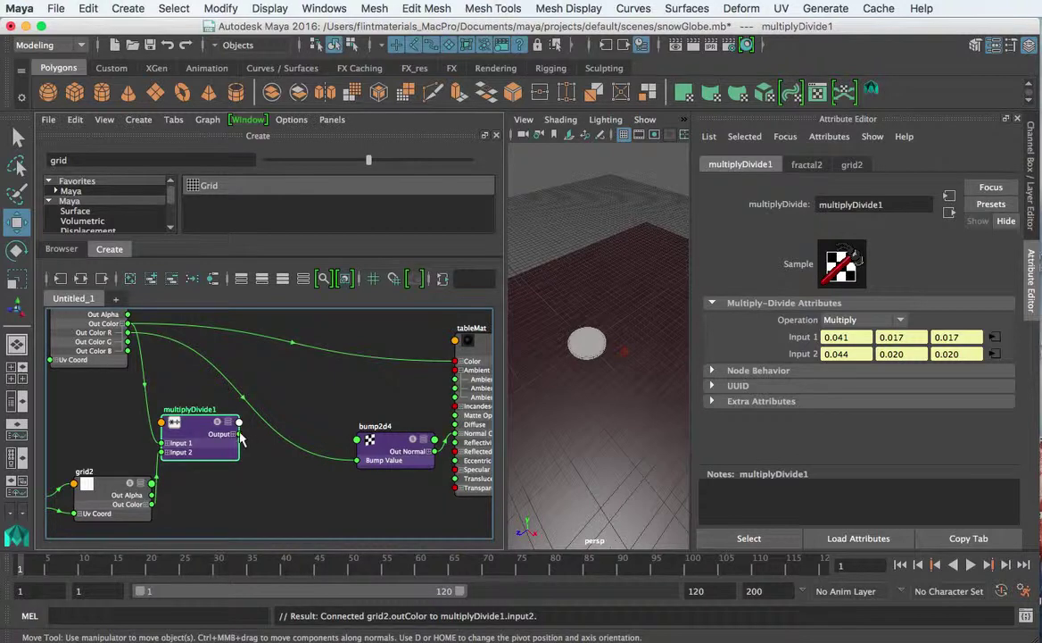
left_click(234, 434)
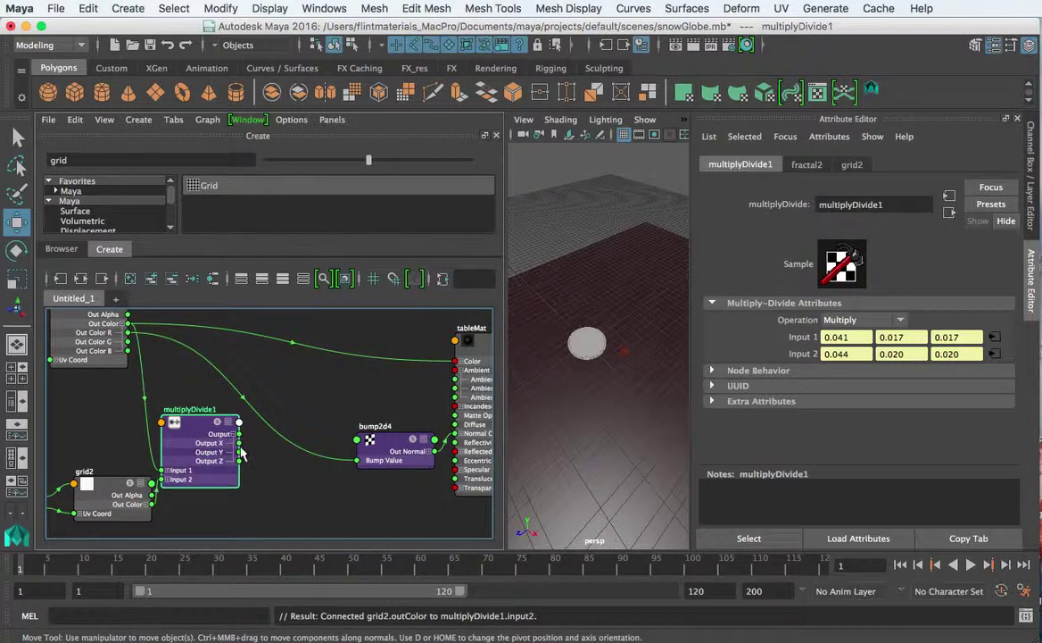
left_click_drag(239, 443, 357, 460)
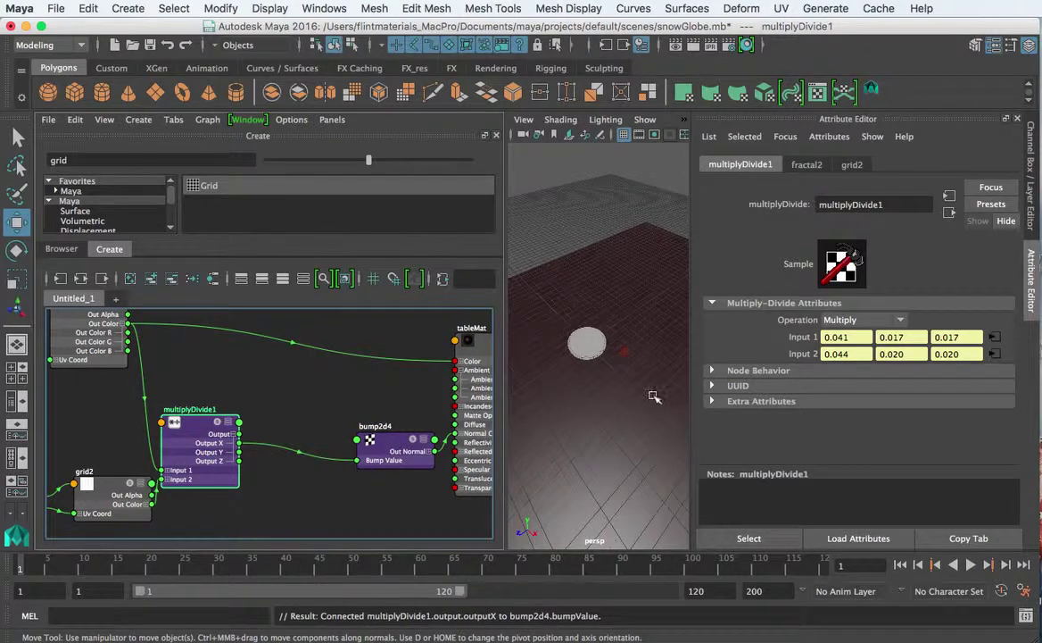
left_click(693, 49)
left_click_drag(829, 287, 746, 96)
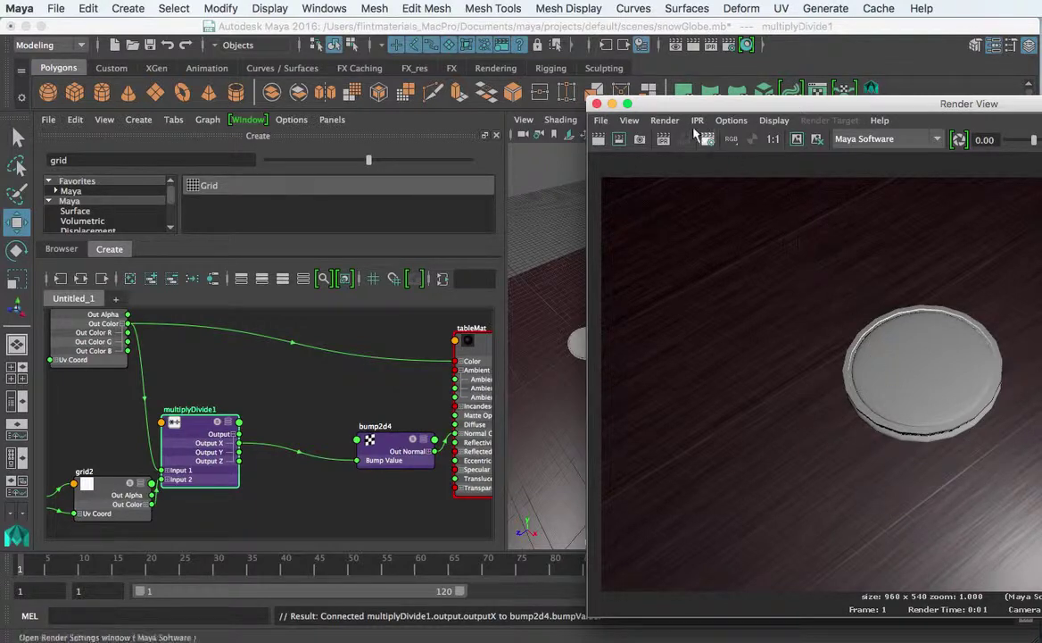
Step: Try a different Bump Depth on bump2d4 and render the table to compare
left_click_drag(694, 103, 823, 430)
left_click(398, 457)
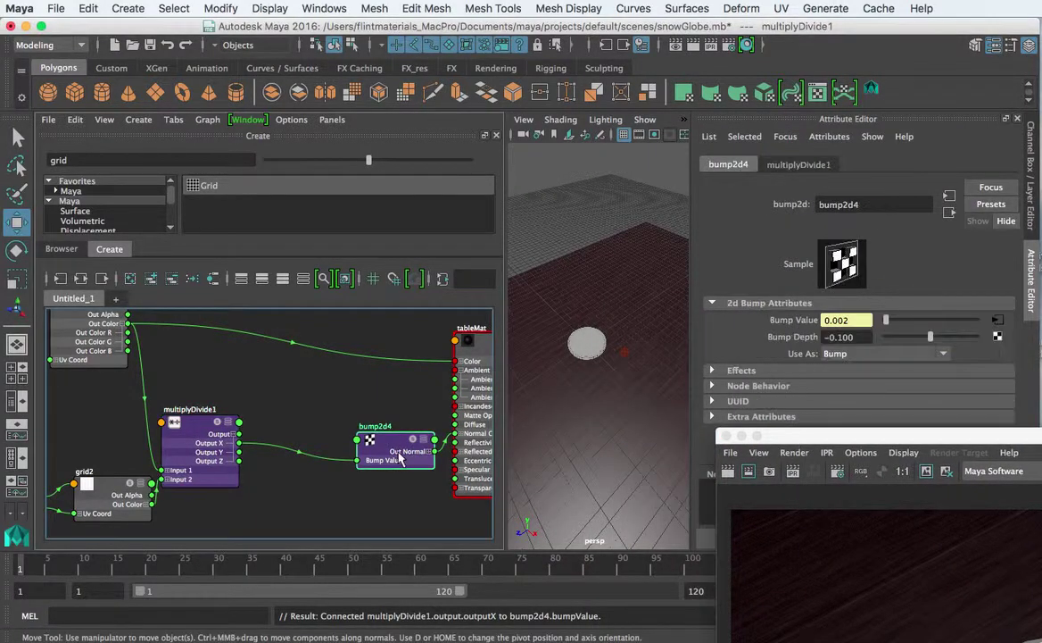
left_click_drag(852, 337, 773, 337)
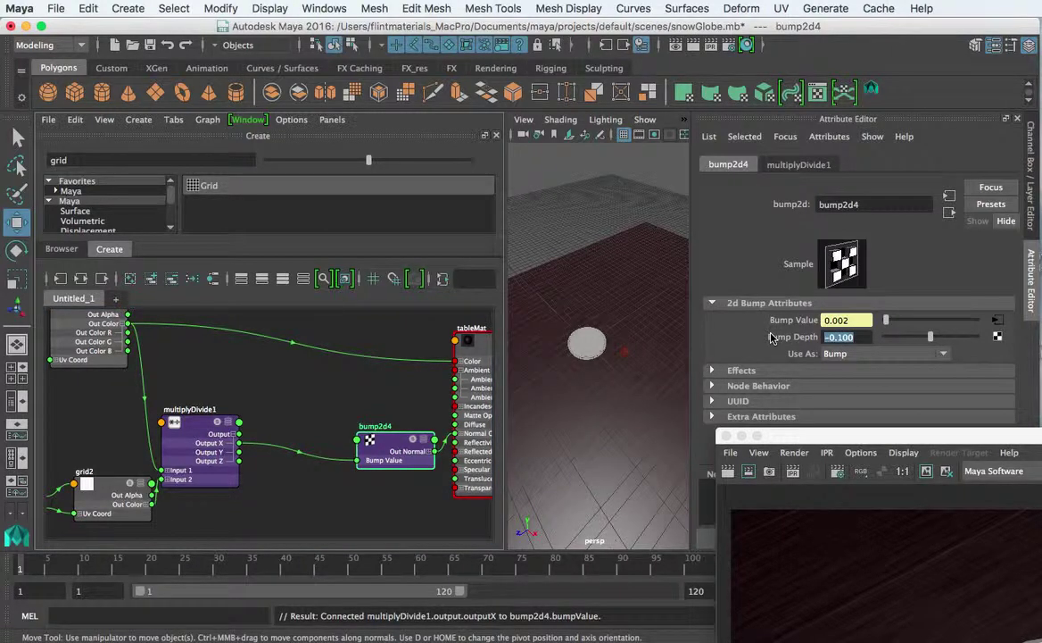
key("BackSpace")
left_click_drag(784, 436, 723, 156)
left_click(677, 175)
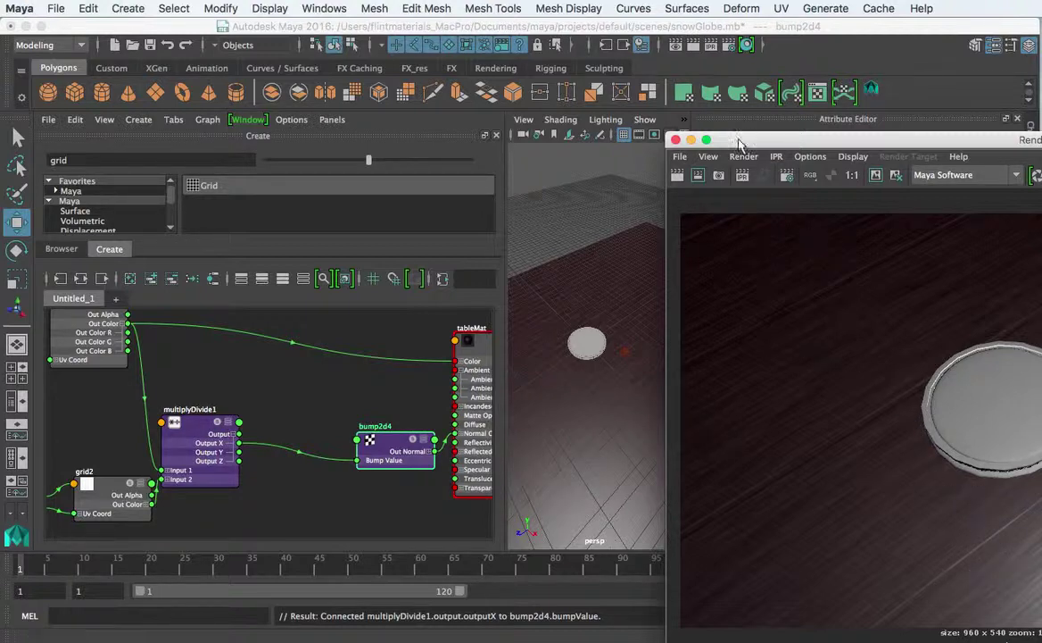
Step: Set bump2d4's Bump Depth to 0.2 and render the table again
left_click_drag(758, 141, 836, 476)
left_click(839, 336)
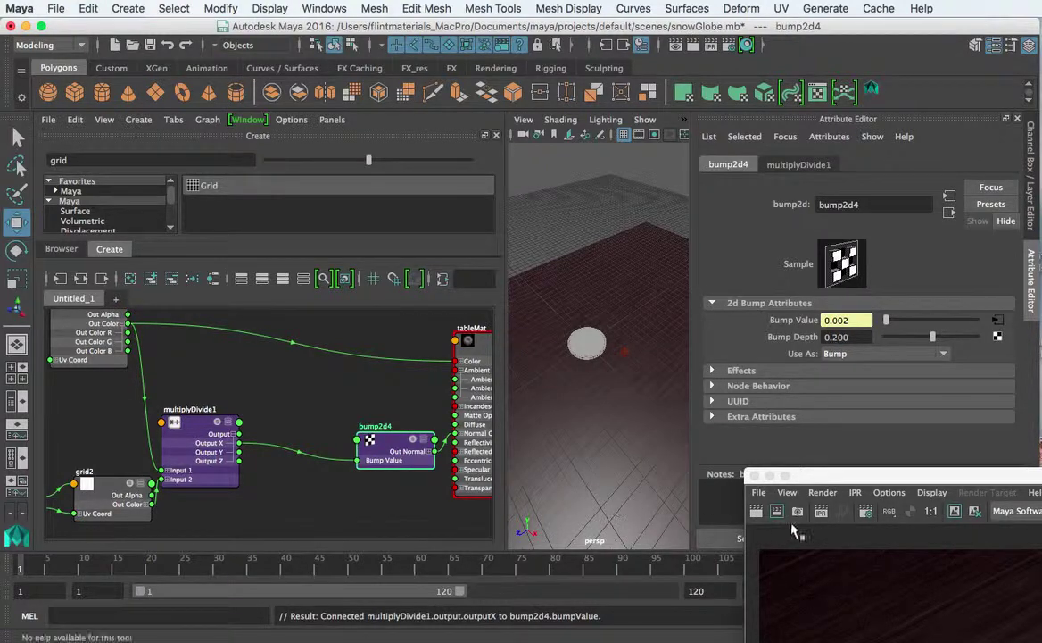
left_click_drag(803, 474, 766, 119)
left_click(727, 159)
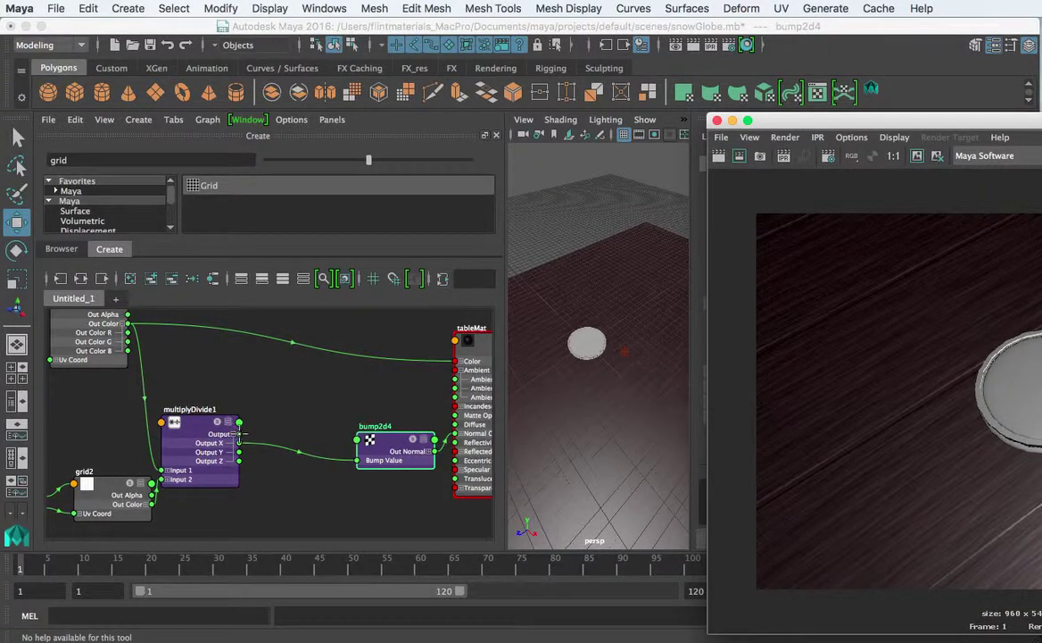
Step: Connect multiplyDivide1's Output to tableMat's Color in place of fractal2, and render to inspect the plank grooves around the globe base
left_click_drag(240, 434, 455, 360)
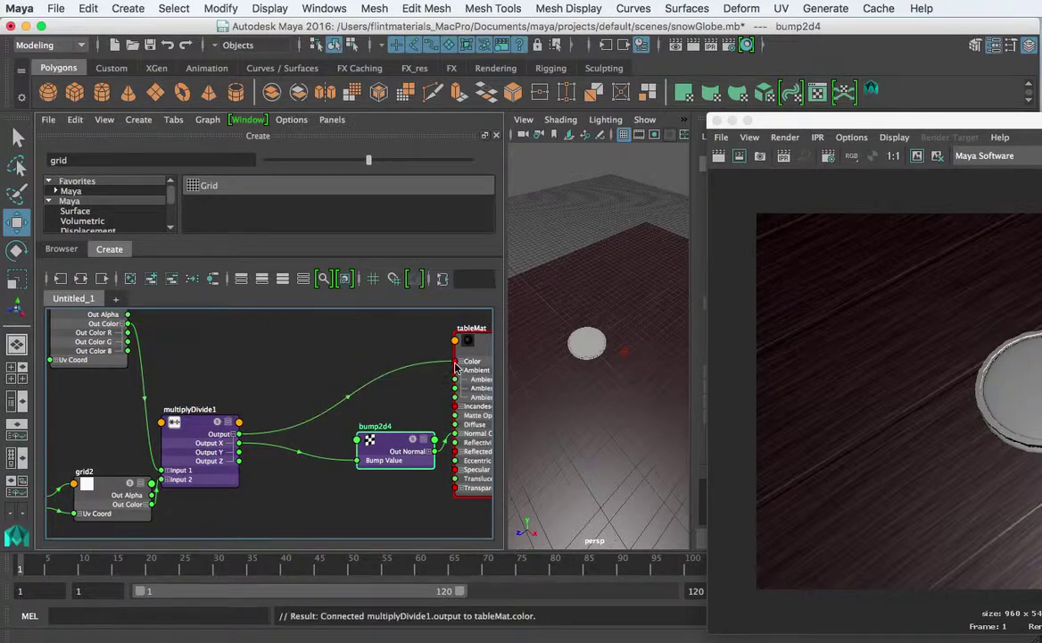
left_click(719, 156)
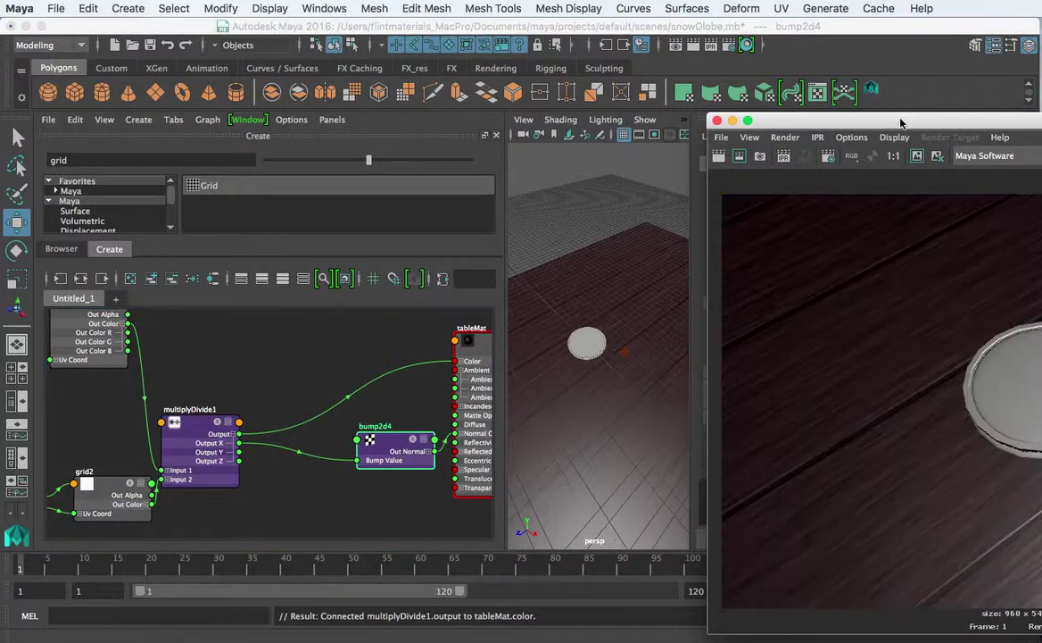
left_click_drag(901, 122, 595, 26)
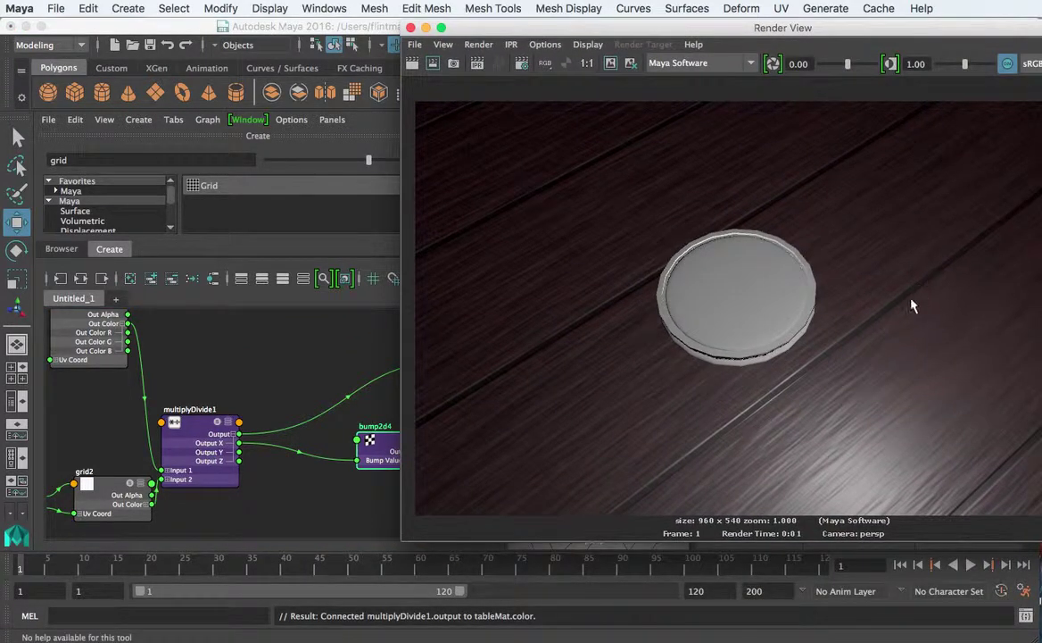
scroll(865, 366, "down", 4)
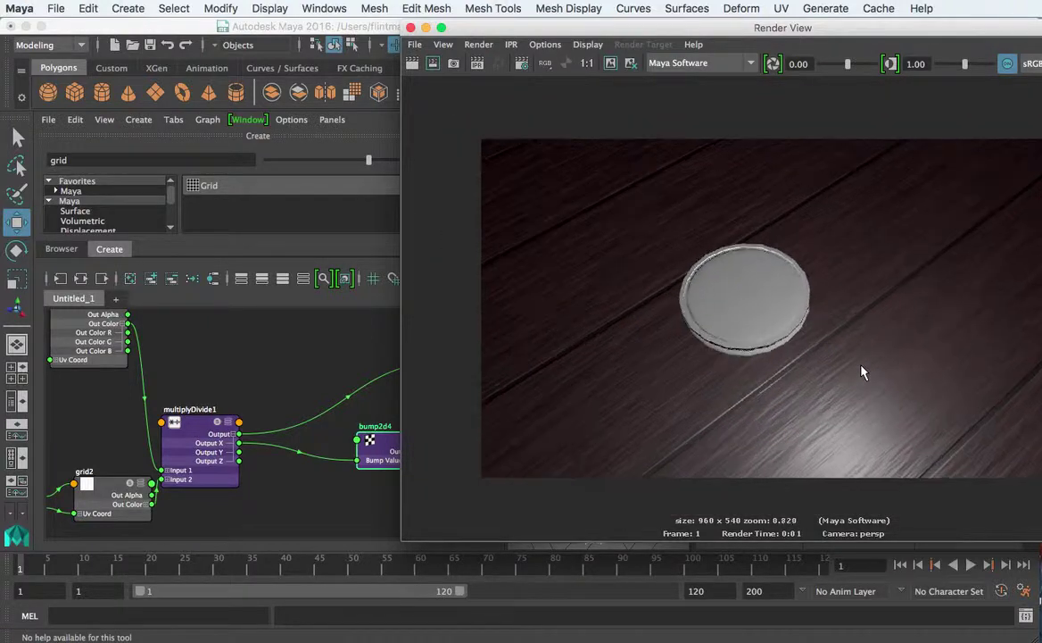
scroll(862, 372, "up", 2)
scroll(137, 352, "down", 2)
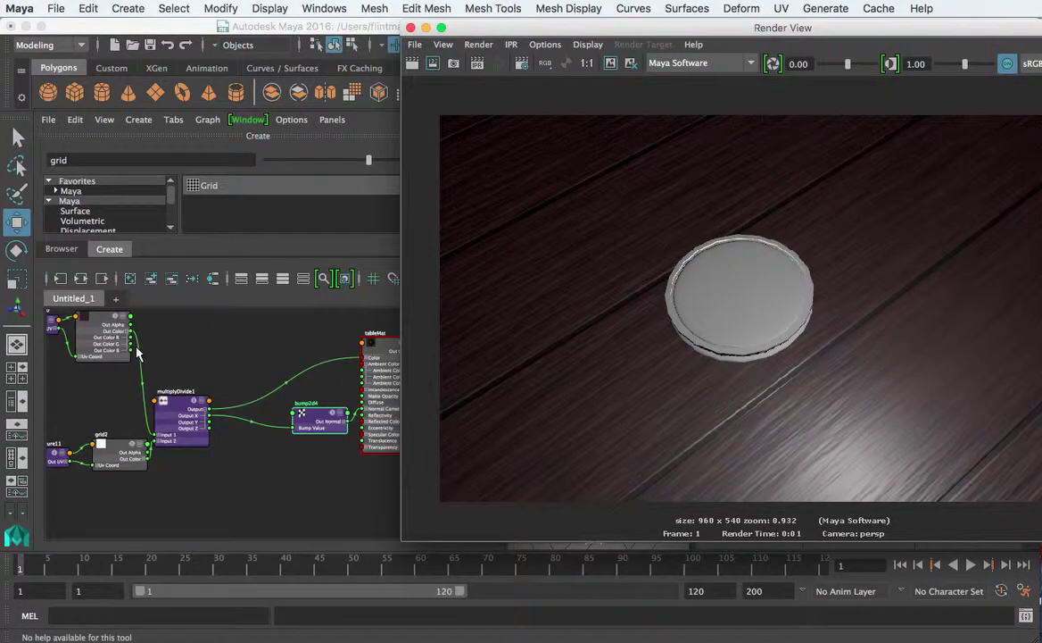
Step: Arrange fractal2 and grid2 compactly beside multiplyDivide1's inputs, and place bump2d4 midway between multiplyDivide1 and tableMat
left_click_drag(96, 314, 102, 343)
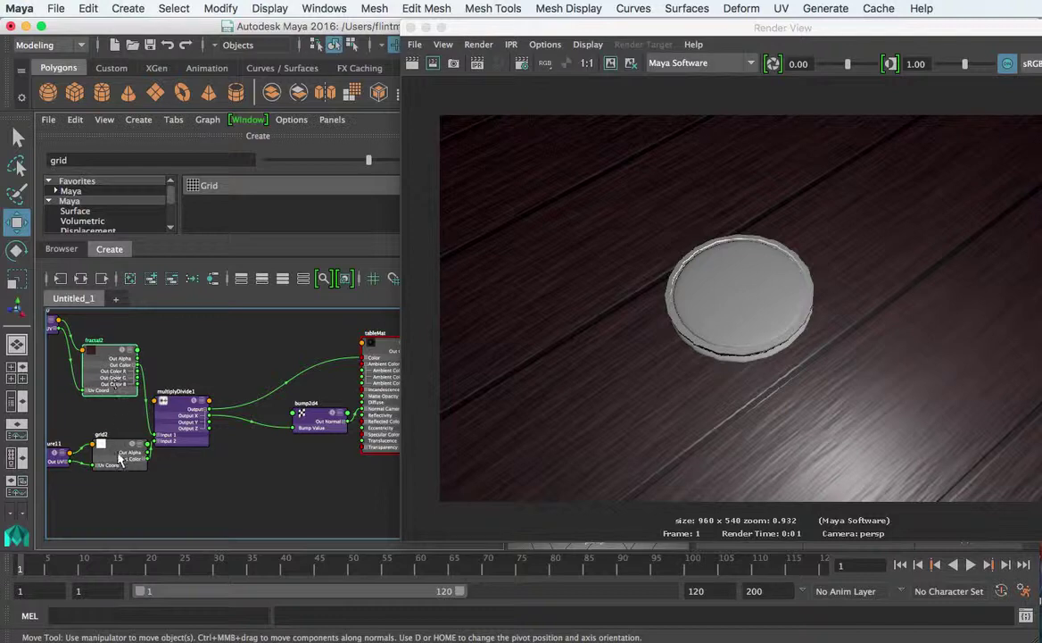
left_click_drag(120, 457, 105, 436)
left_click_drag(177, 412, 194, 378)
scroll(141, 361, "up", 3)
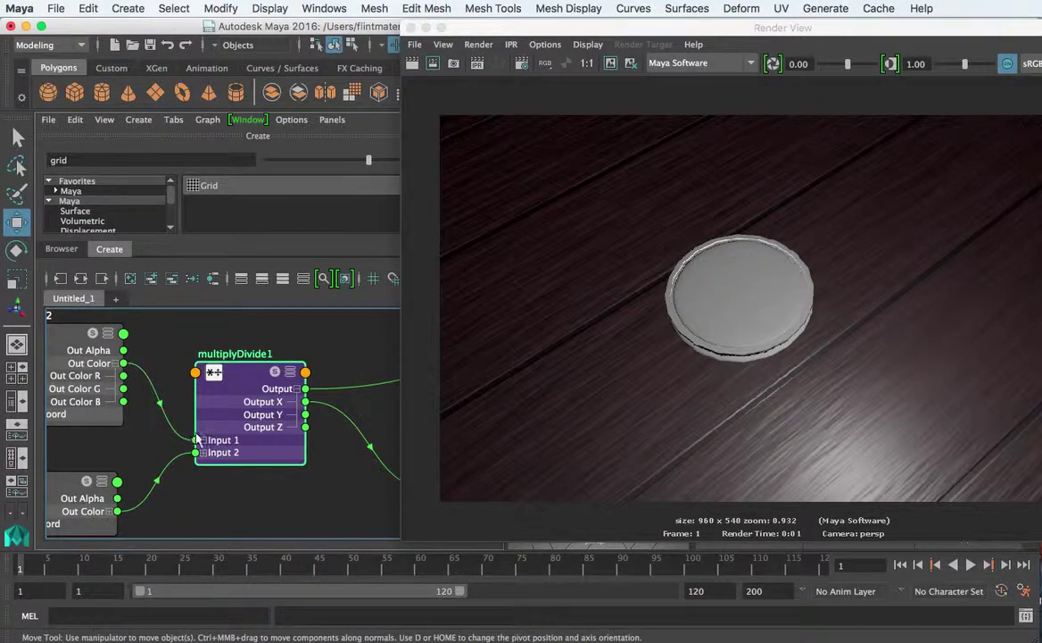
scroll(116, 473, "down", 2)
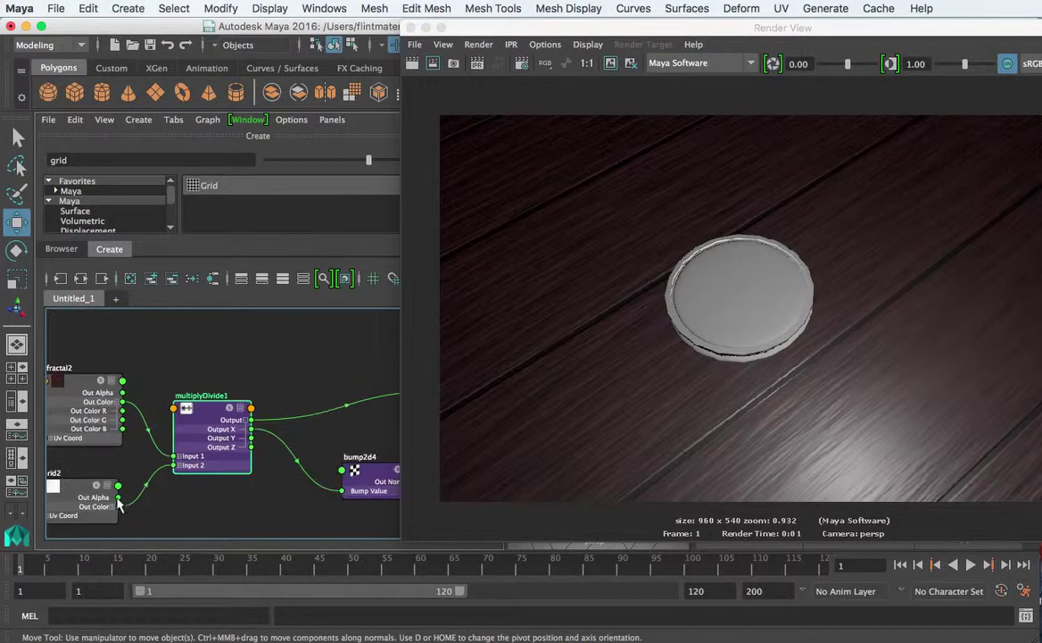
left_click_drag(206, 464, 188, 470)
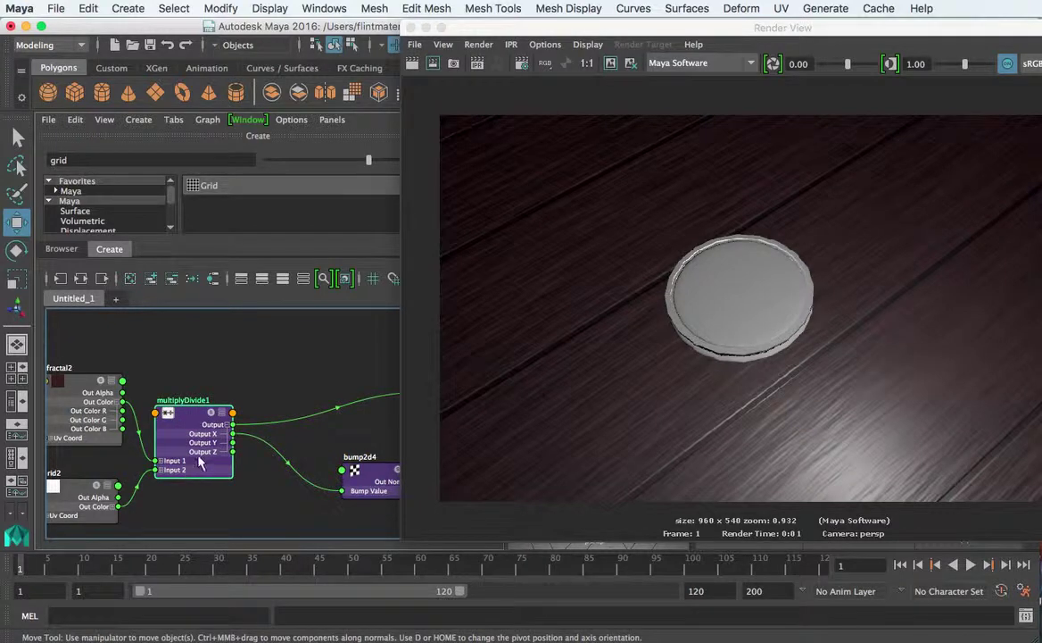
scroll(200, 461, "down", 2)
scroll(224, 462, "up", 2)
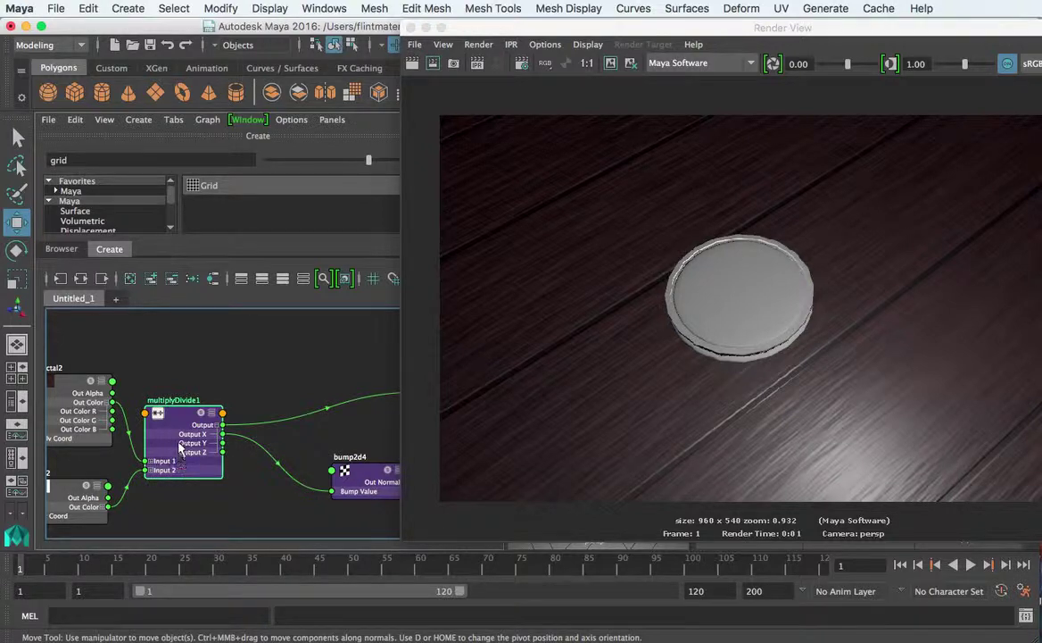
left_click_drag(179, 443, 173, 455)
middle_click_drag(241, 452, 134, 444, "alt")
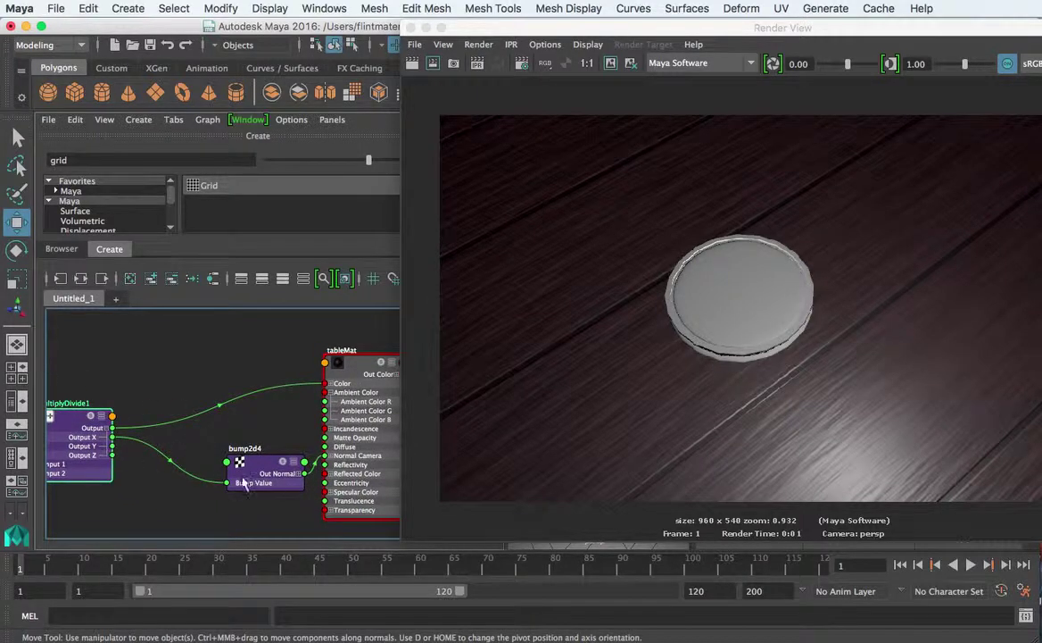
left_click_drag(274, 481, 239, 481)
Step: Nudge fractal2 slightly upward and review the node network from both place2dTexture nodes through to tableMat
scroll(851, 401, "down", 3)
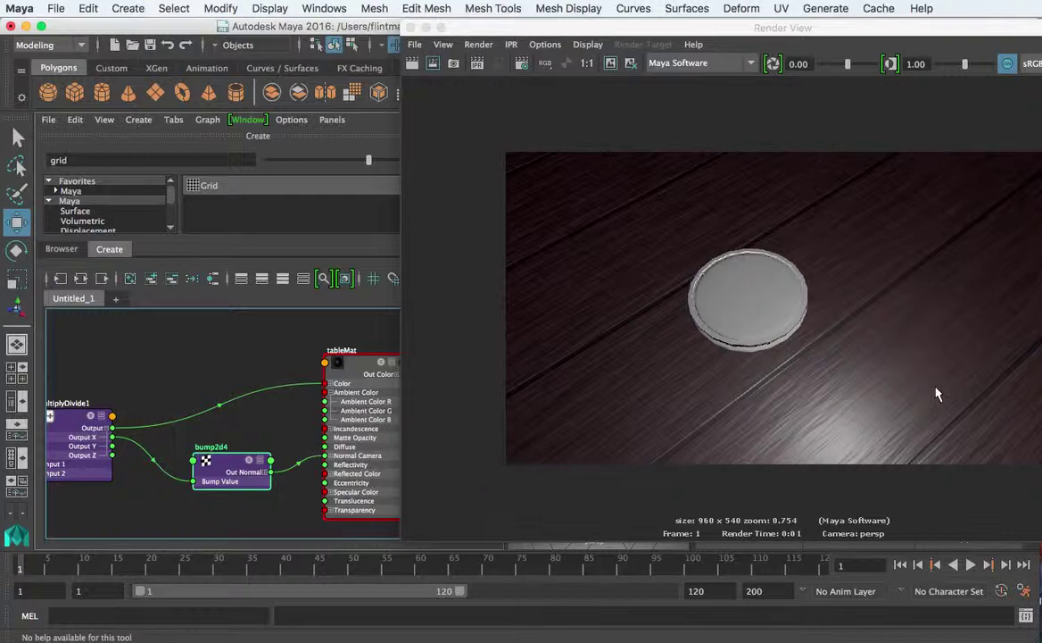
scroll(85, 397, "down", 2)
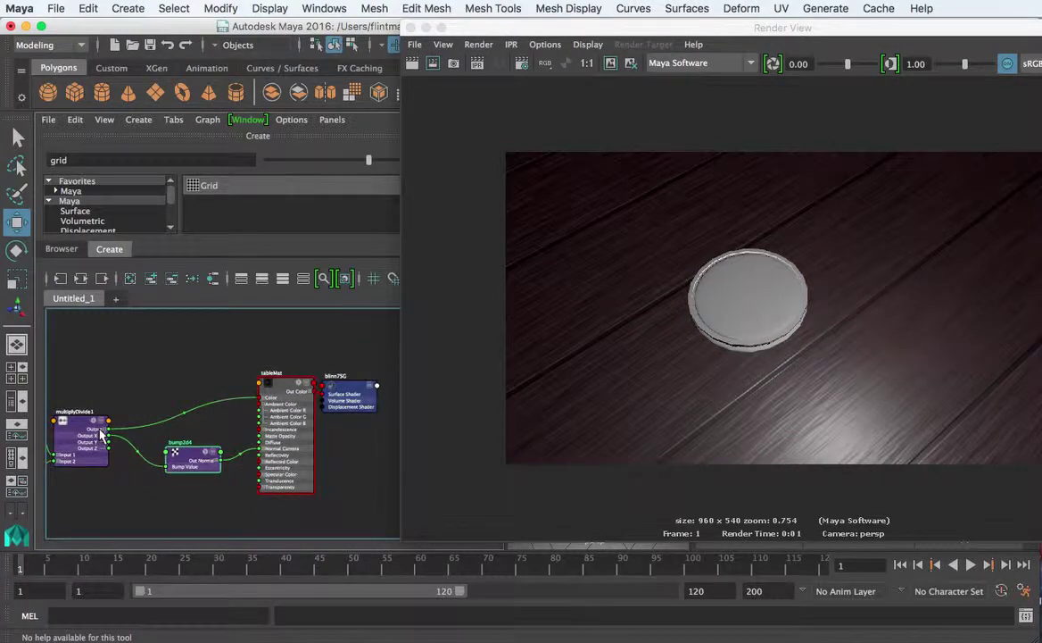
middle_click_drag(99, 402, 187, 413)
key("3")
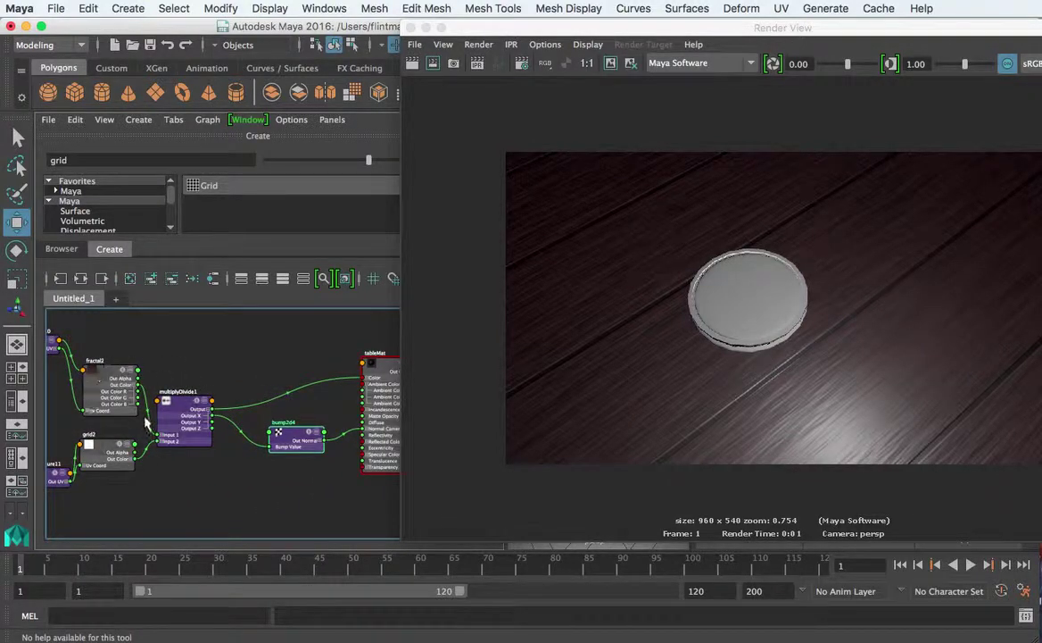
left_click(107, 362)
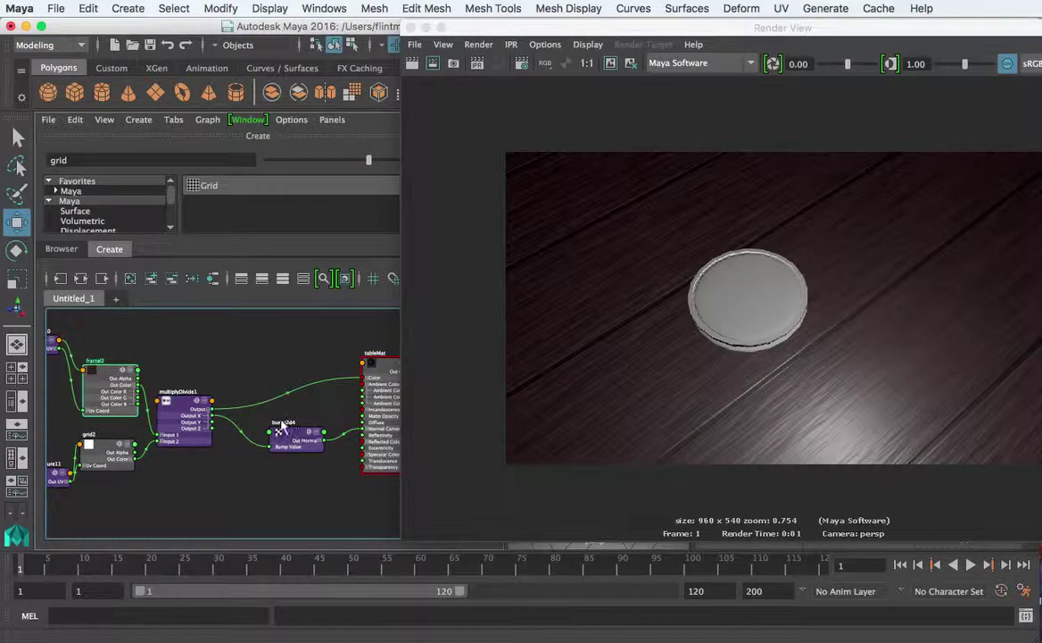
mouse_move(114, 393)
left_mouse_down()
mouse_move(98, 379)
mouse_move(111, 389)
left_mouse_up()
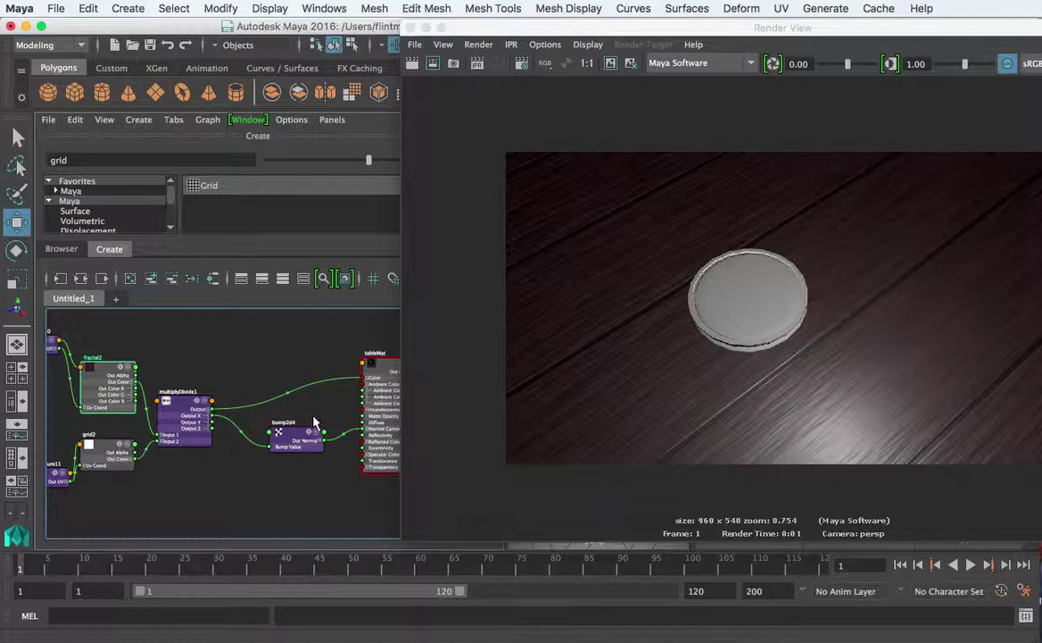
mouse_move(314, 419)
right_mouse_down("alt")
mouse_move(233, 414)
mouse_move(305, 433)
mouse_move(390, 436)
mouse_move(272, 426)
mouse_move(318, 419)
right_mouse_up("alt")
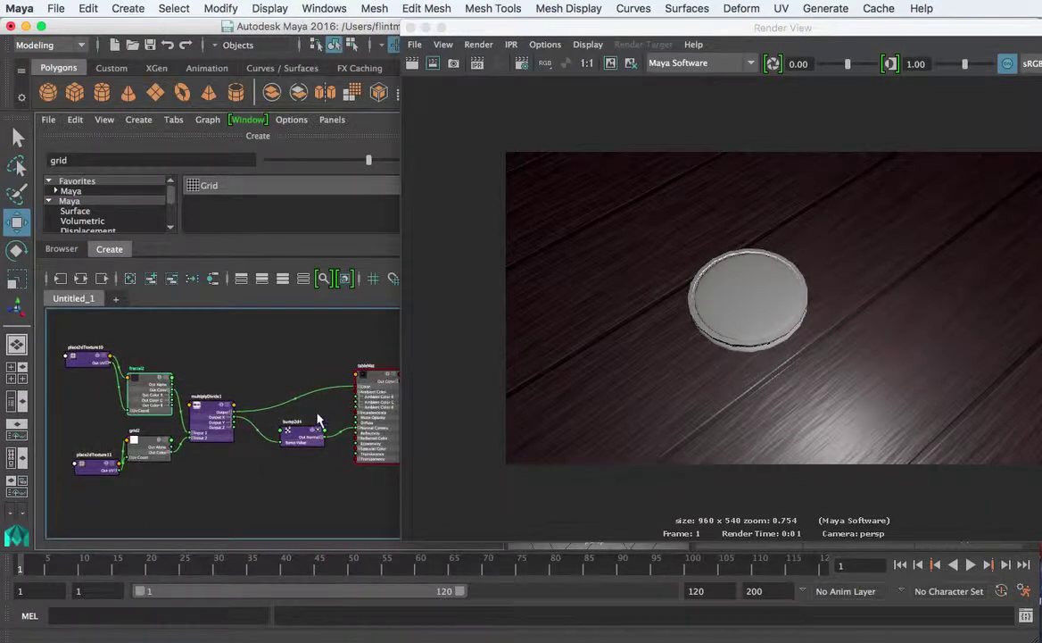